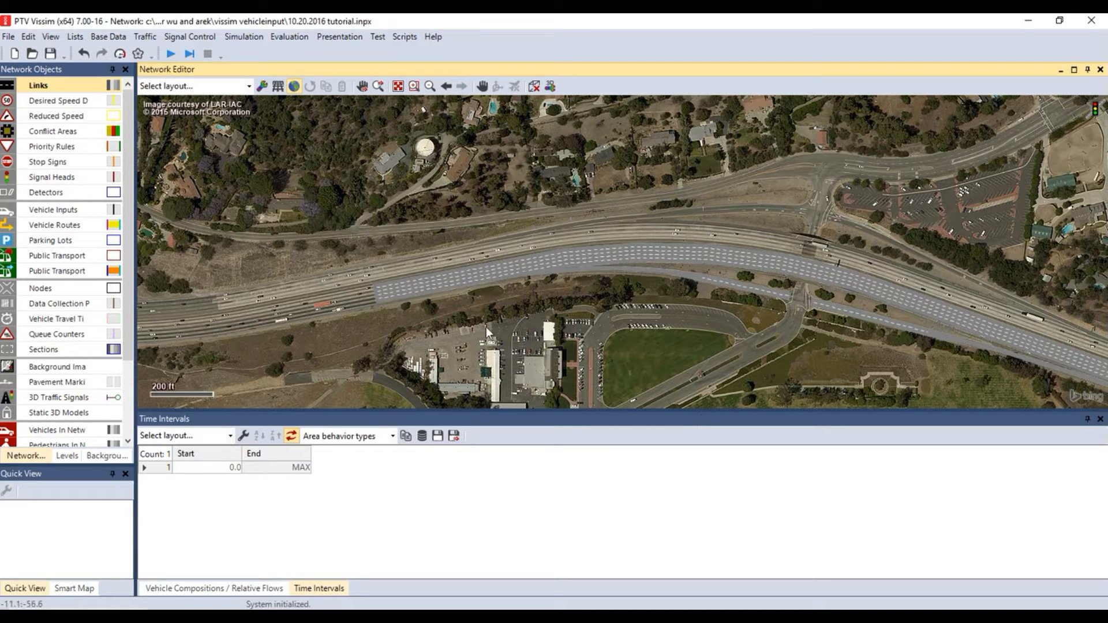
- Add a vehicle input on the I-10 EB link at its upstream end
click(371, 289)
scroll(374, 292, up, 3)
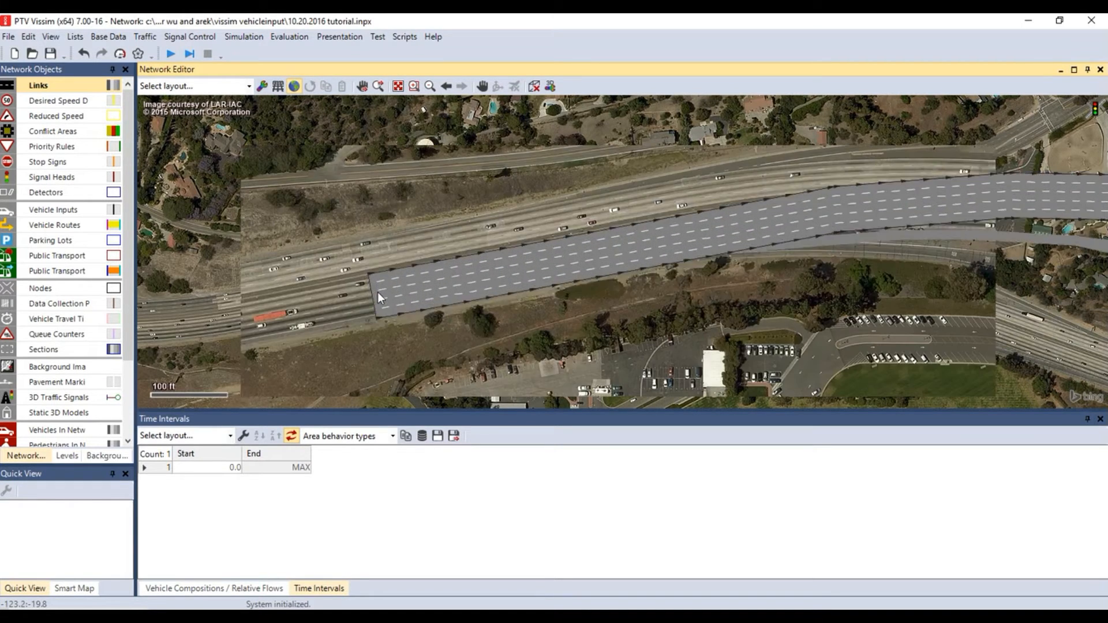
click(375, 295)
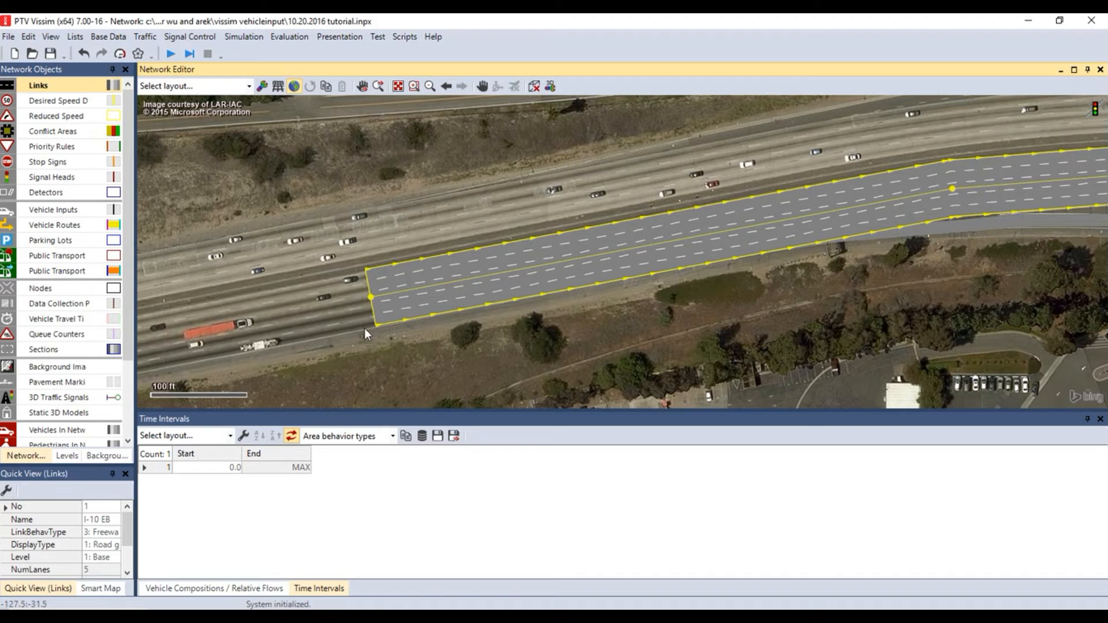
click(365, 328)
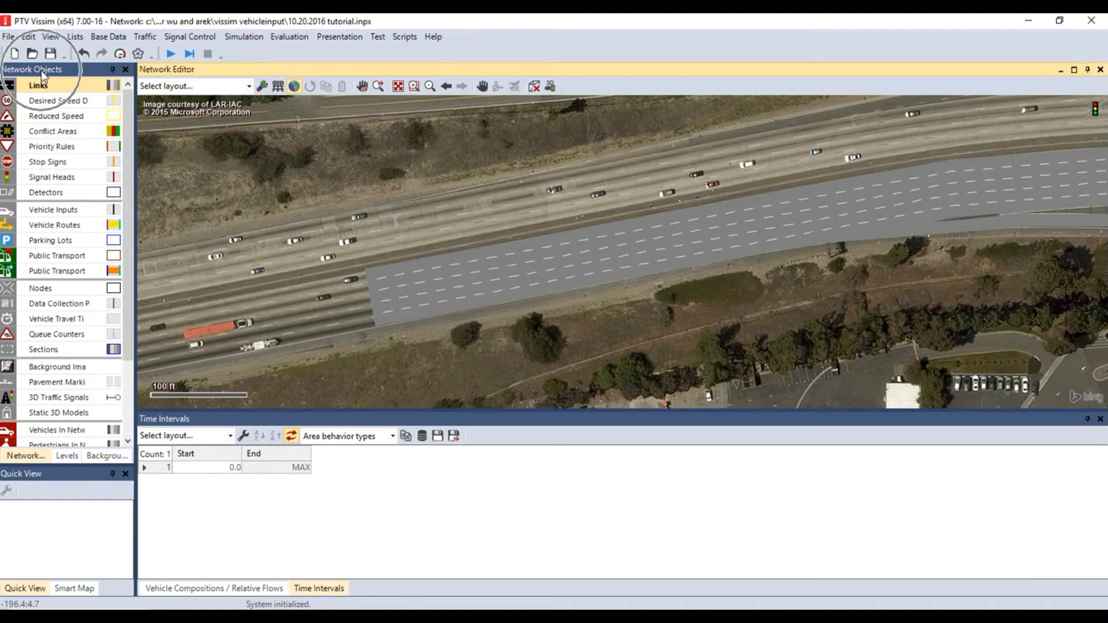
click(54, 206)
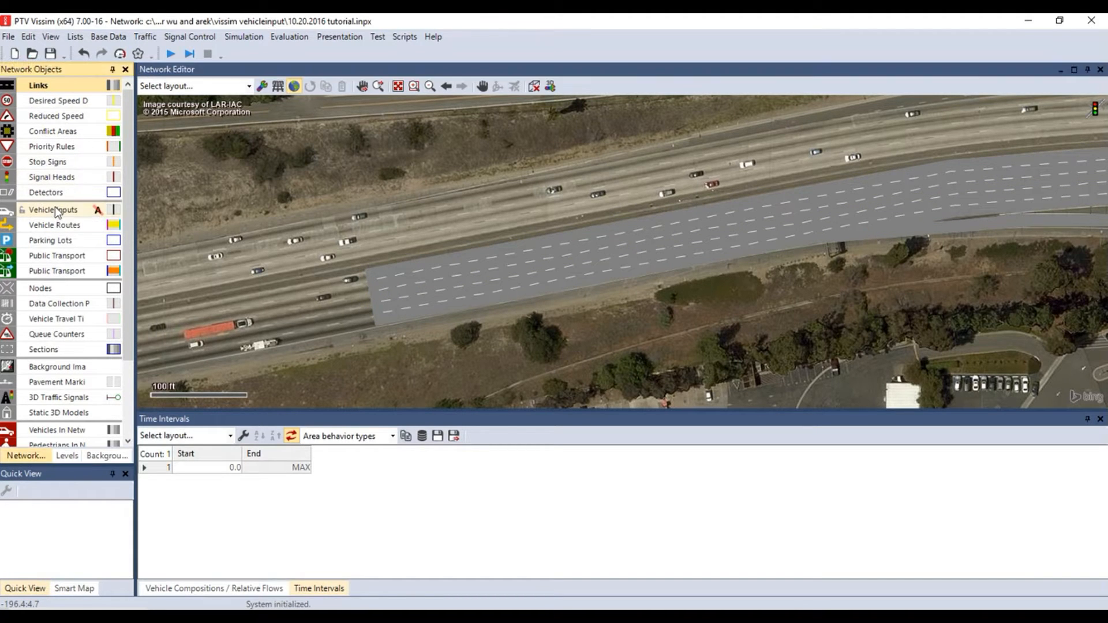
right_click(372, 296)
click(405, 291)
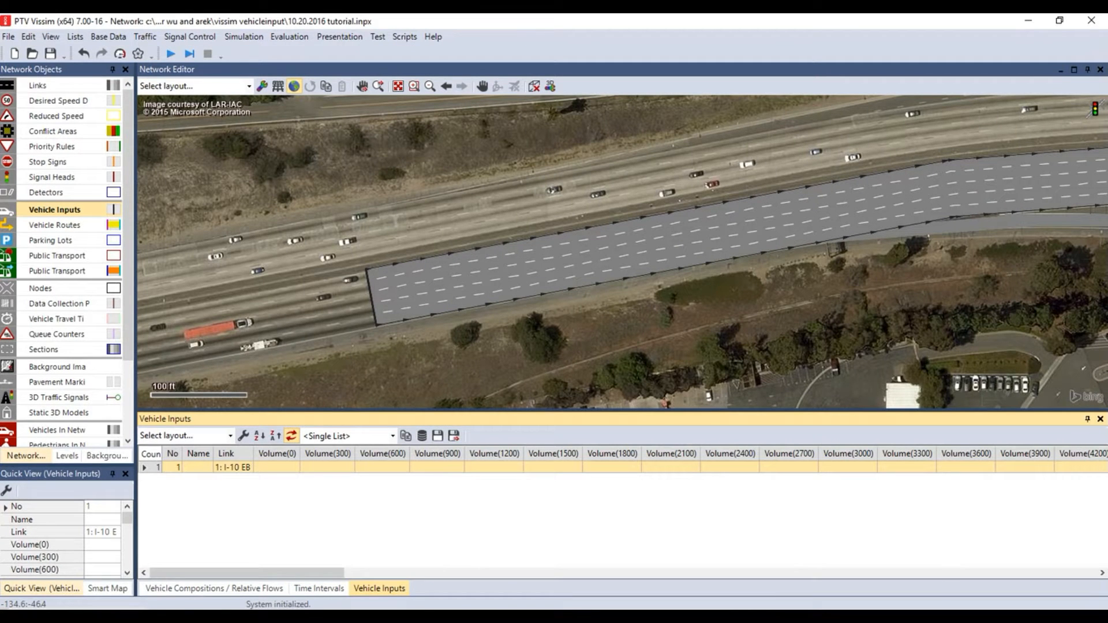
- Show the related list of vehicle volumes by time interval beside the vehicle inputs list
click(393, 436)
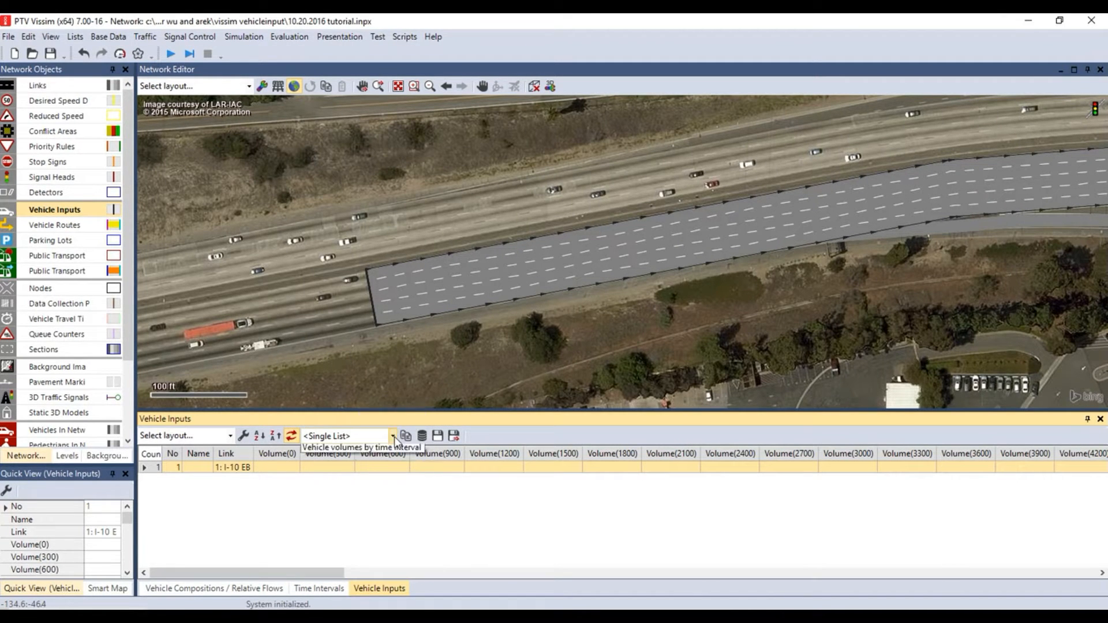
click(371, 471)
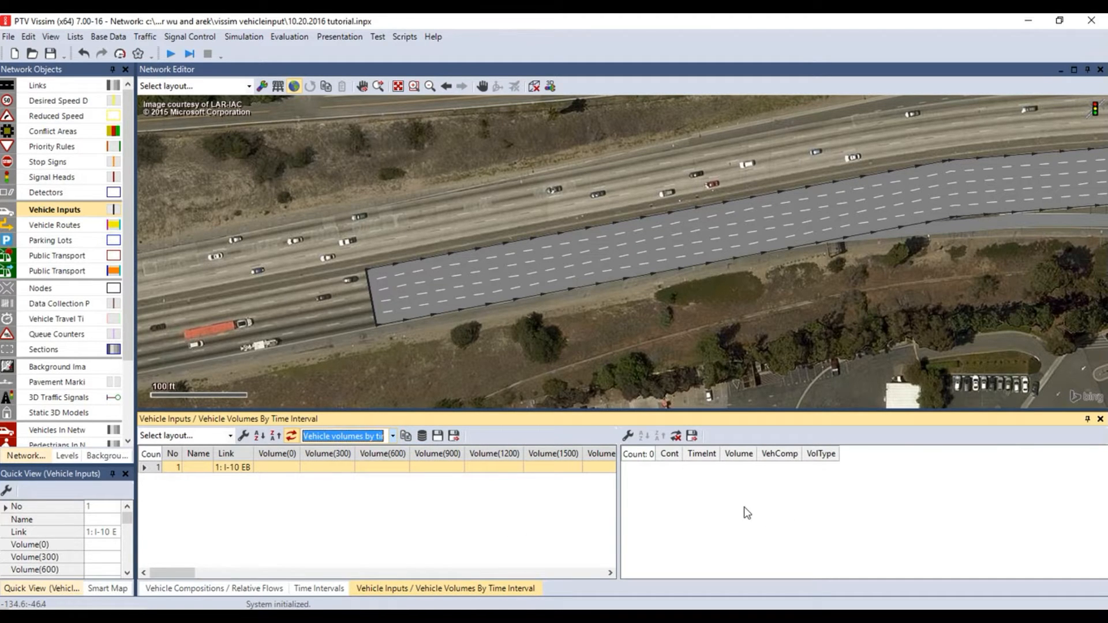
click(437, 554)
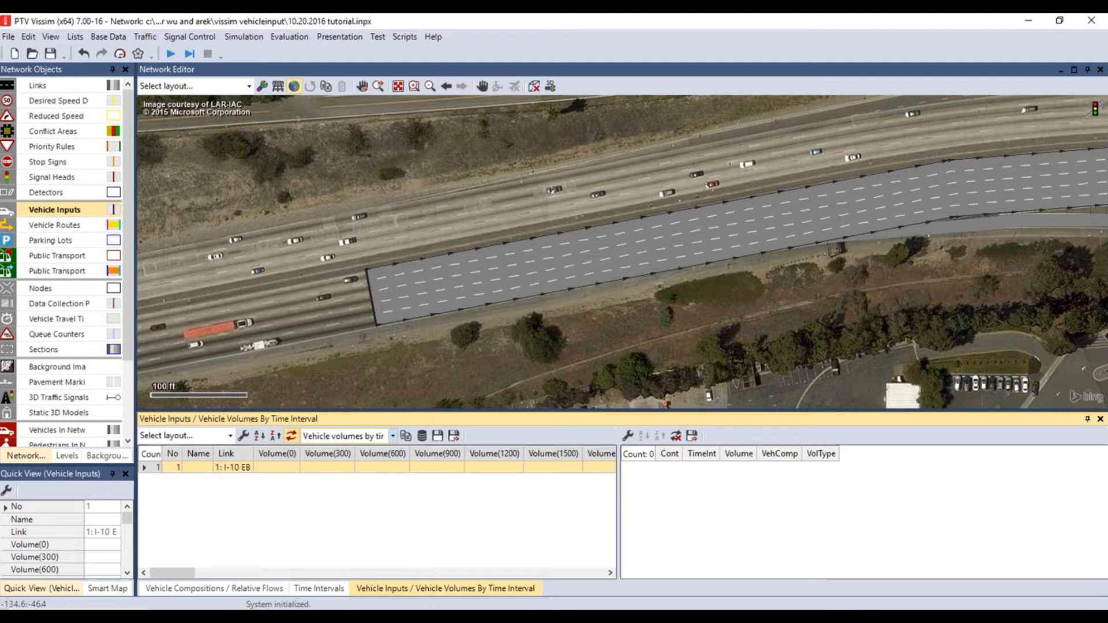
- Switch to PeMS Data.xlsx in Excel and examine how the Hr Flow column is calculated from Total Flow
mouse_move(560, 618)
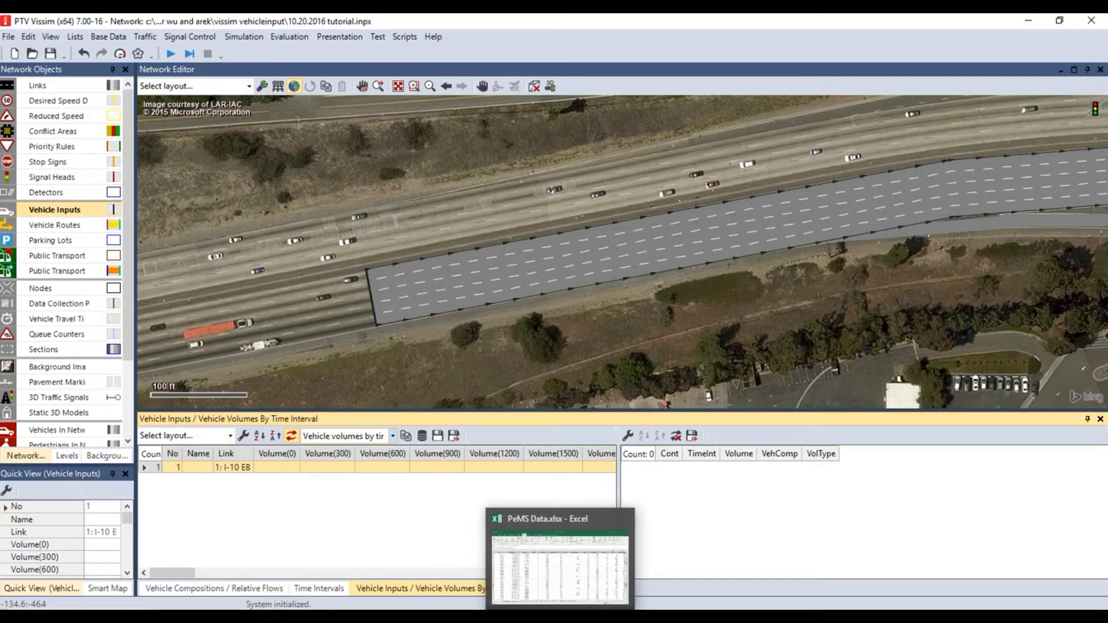
click(560, 563)
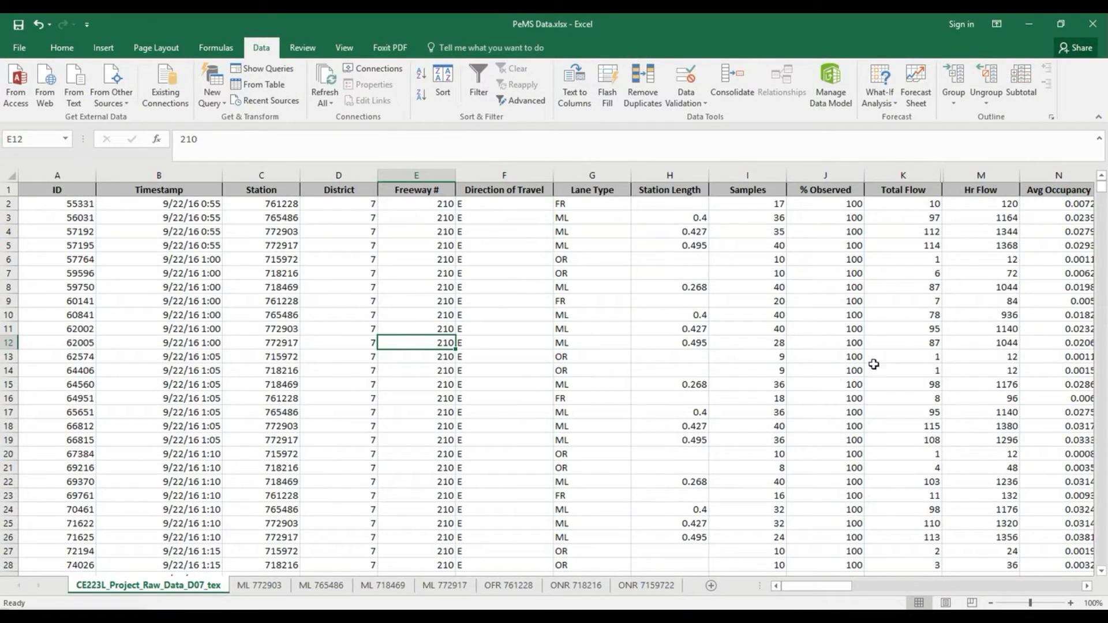
click(982, 174)
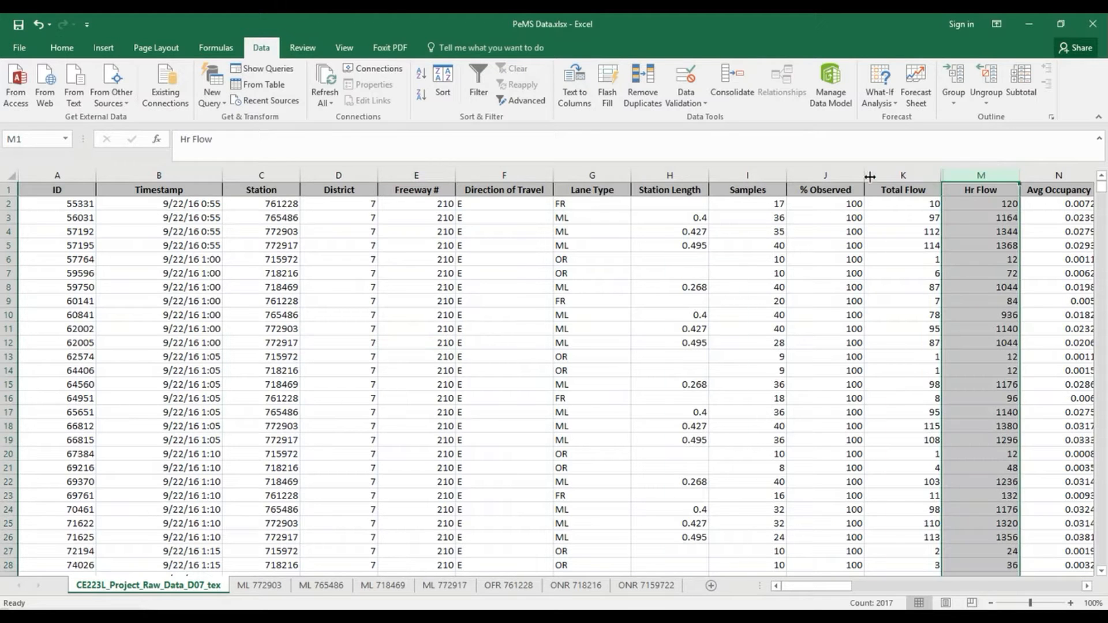
click(889, 174)
click(951, 203)
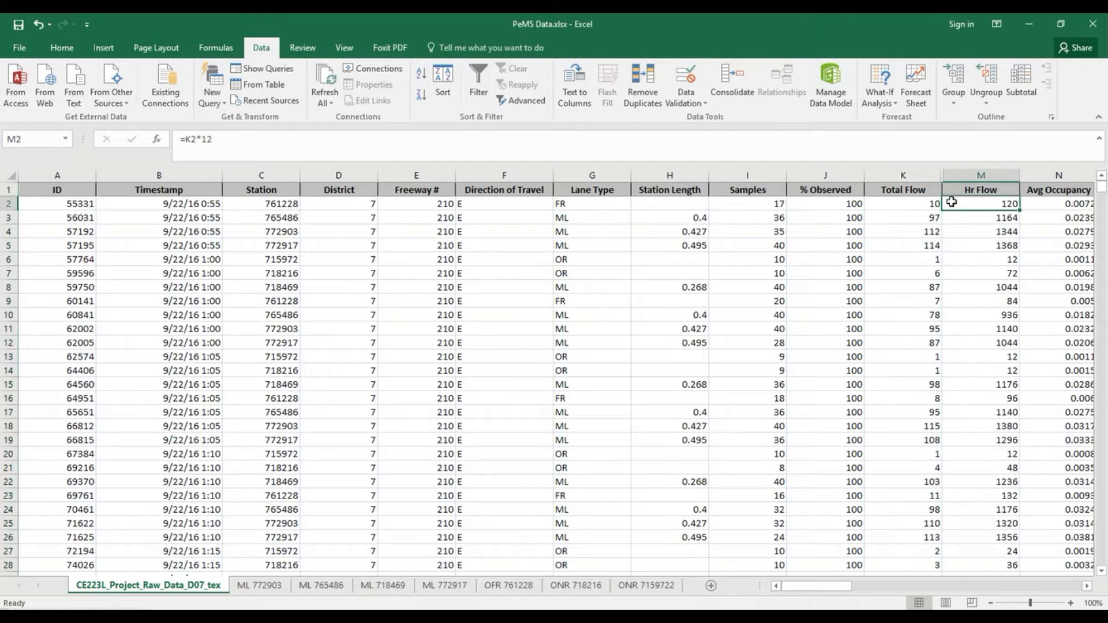
click(748, 149)
drag(269, 134, 170, 130)
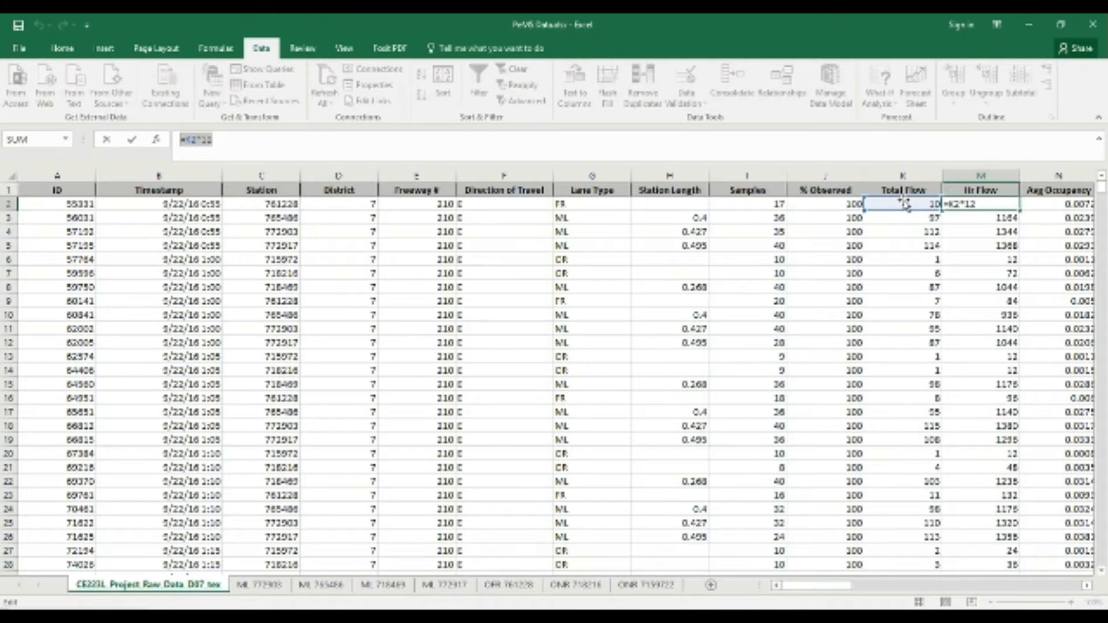
key(ctrl+Return)
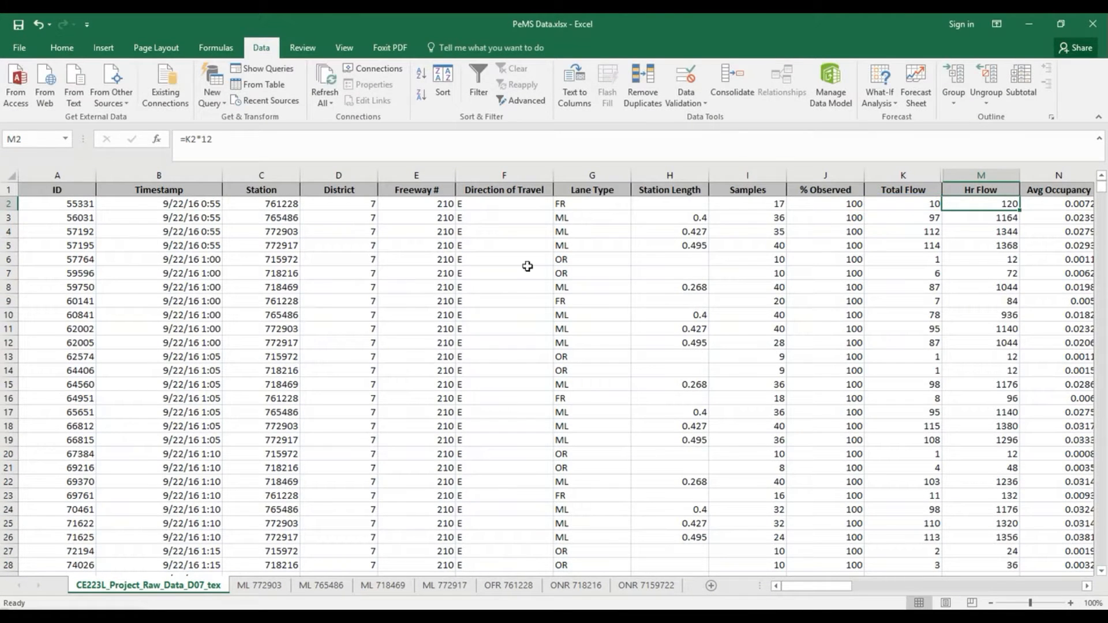
- Turn on filtering for the header row of the CE223L_Project_Raw_Data_D07_tex sheet
click(2, 189)
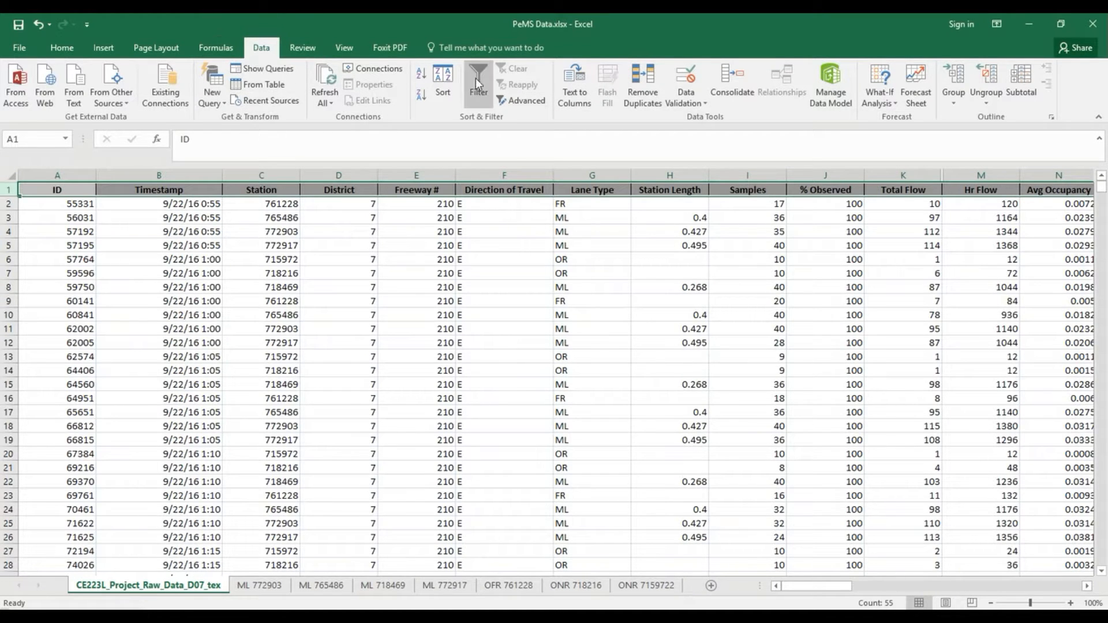
click(470, 78)
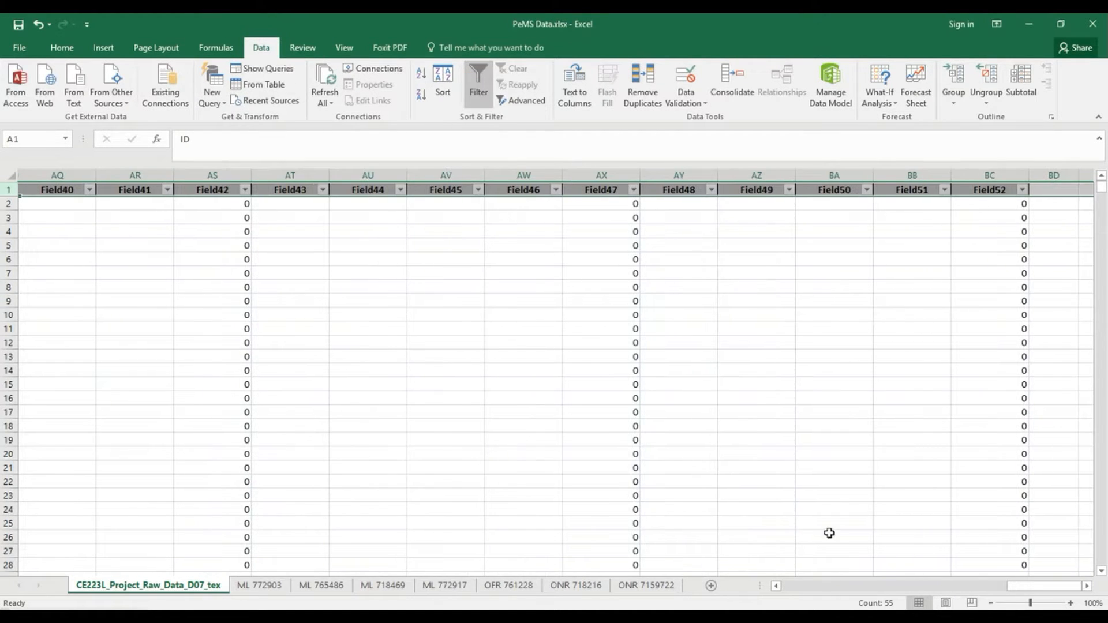
drag(1016, 585, 782, 586)
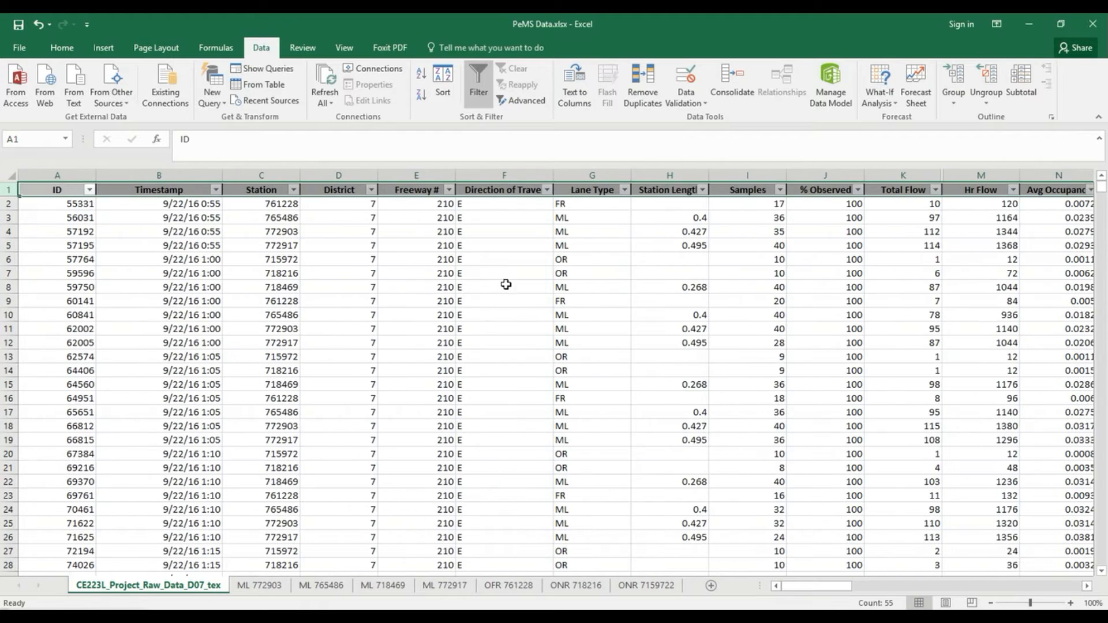
click(473, 277)
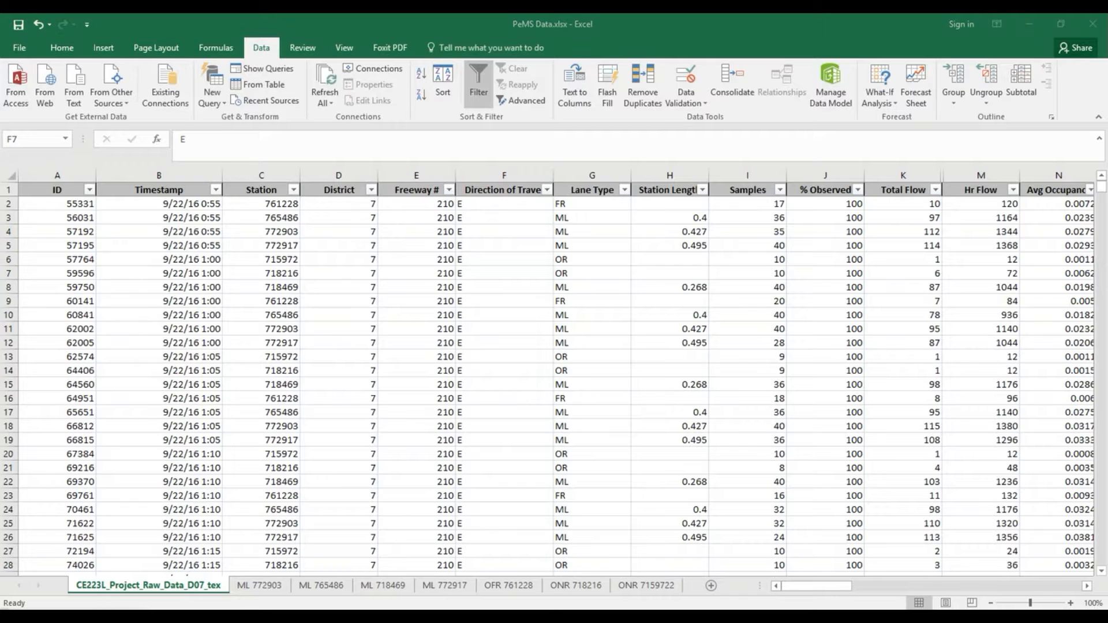
- Consult the Final Project Location PDF for the station types, and filter the Excel Lane Type column to ML
key(alt+Tab)
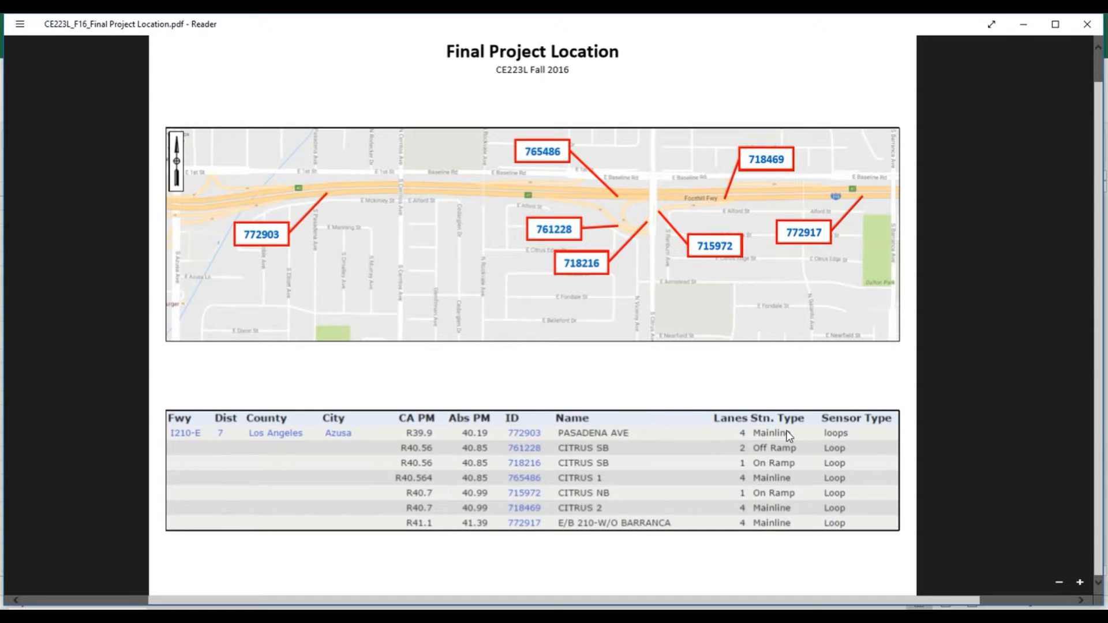
click(1024, 24)
click(625, 190)
click(487, 346)
click(541, 454)
- Filter the Station column to show only station 772903
click(294, 190)
click(155, 325)
click(155, 358)
click(210, 454)
- Copy the Hr Flow values for the timestamps from 6:00 through 8:55 on 9/22/16
scroll(246, 486, down, 7)
scroll(246, 486, down, 10)
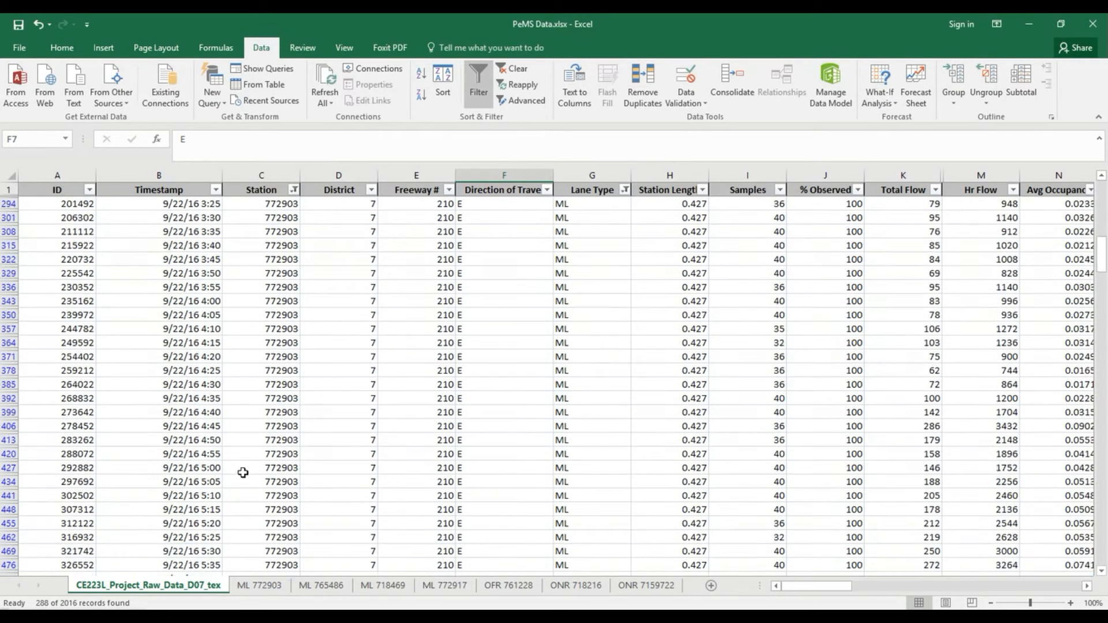
drag(204, 482, 199, 218)
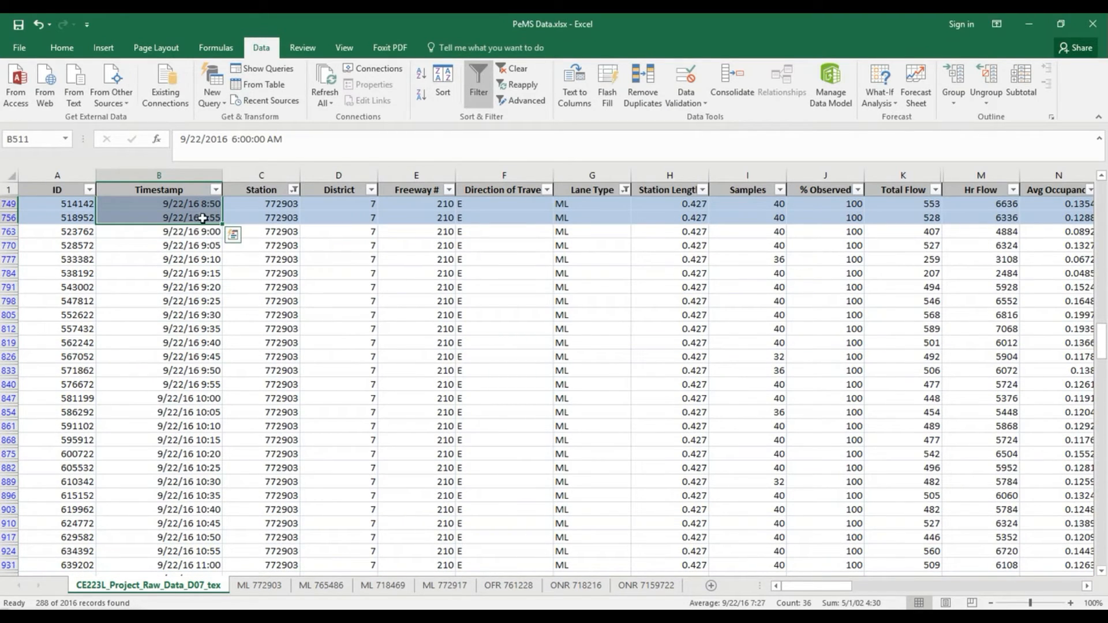
click(206, 217)
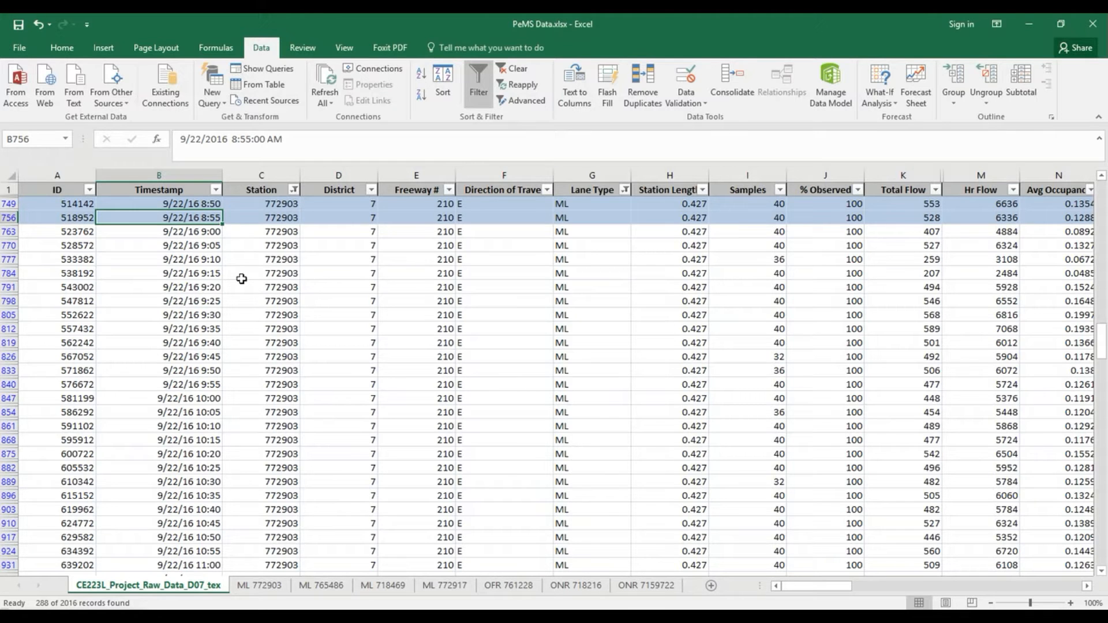
key(Return)
scroll(854, 354, up, 5)
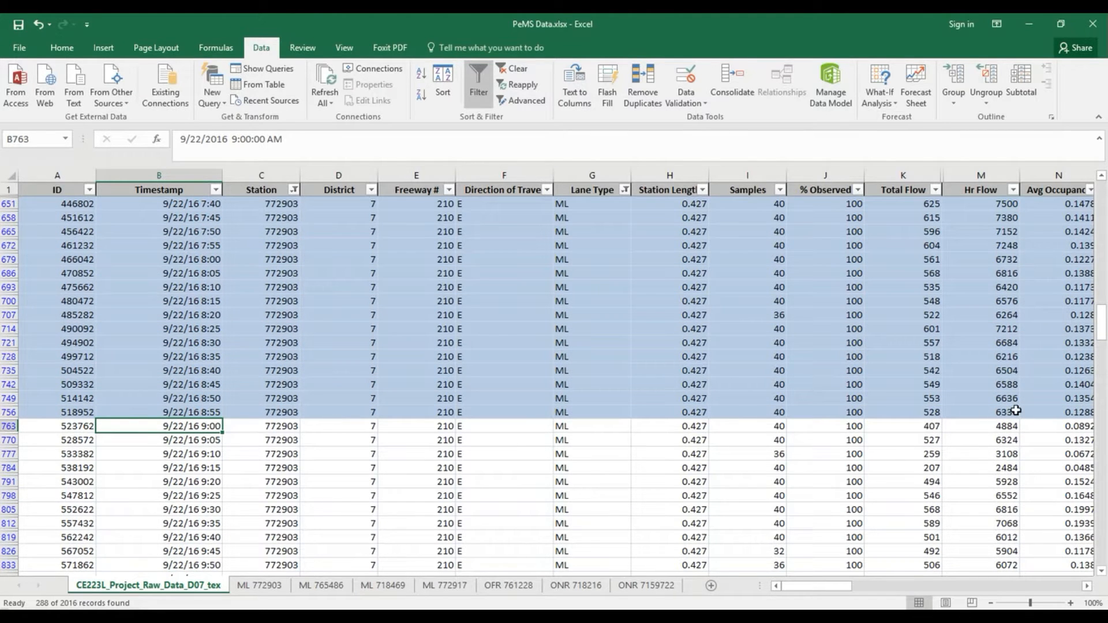
scroll(1010, 393, up, 2)
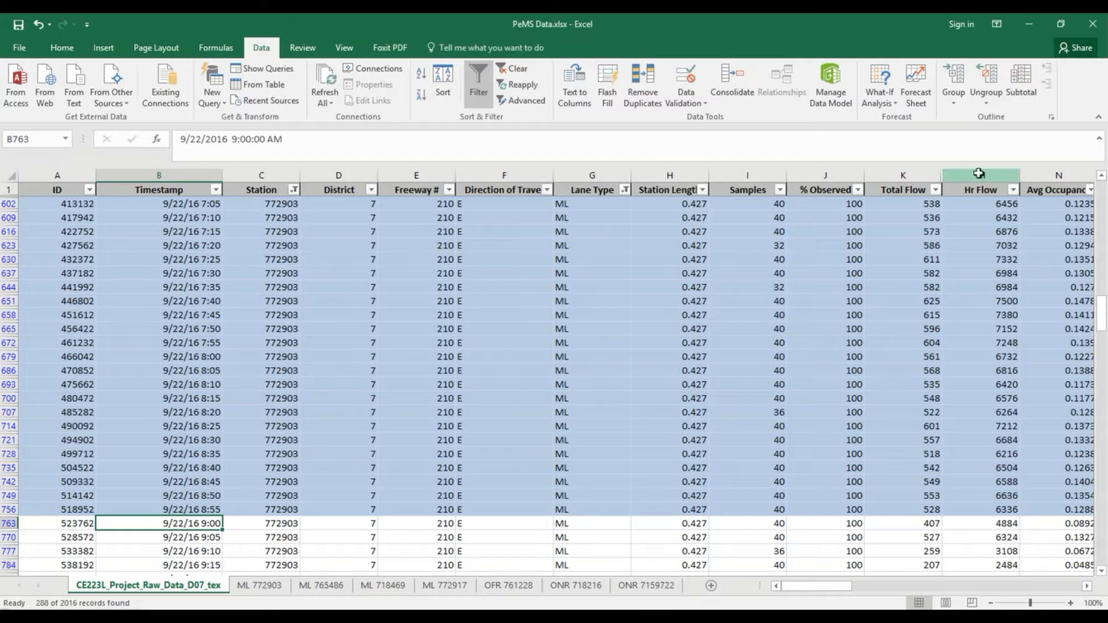
click(979, 172)
click(1014, 396)
click(976, 511)
drag(977, 502, 968, 276)
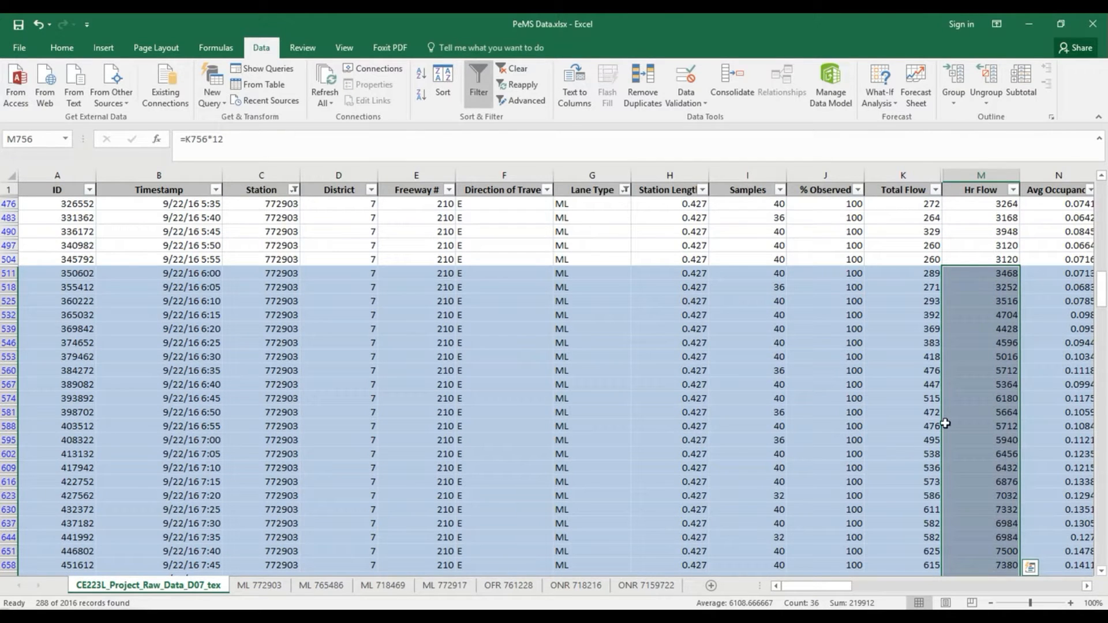
key(ctrl+c)
- Paste the copied flows as values only into the ML 772903 sheet, starting at cell A1
click(259, 585)
click(49, 192)
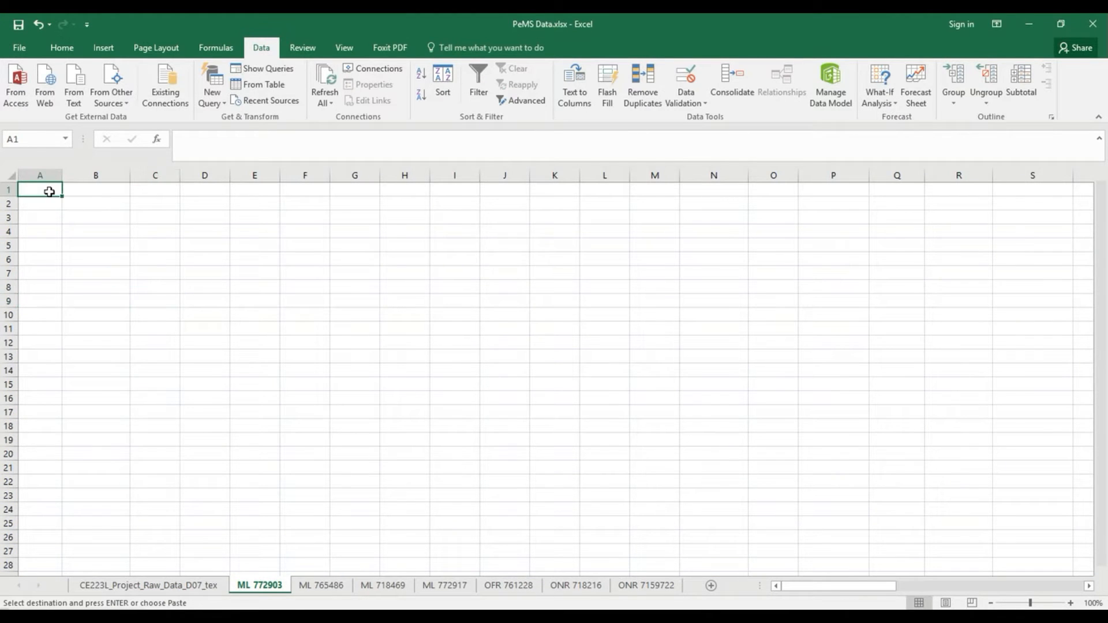
right_click(49, 191)
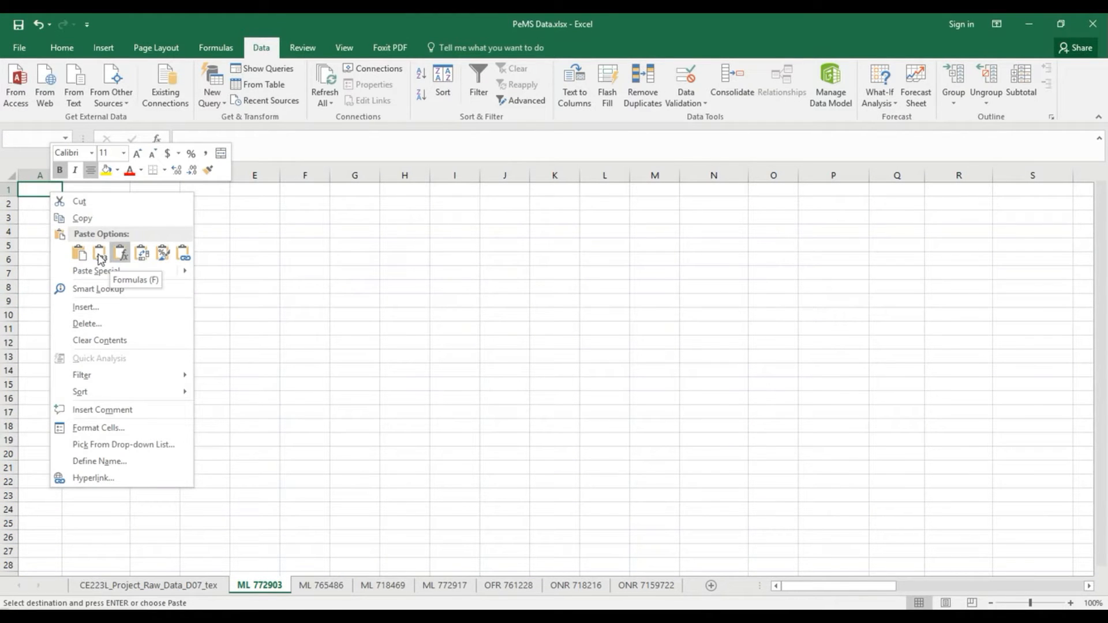
key(Escape)
right_click(54, 193)
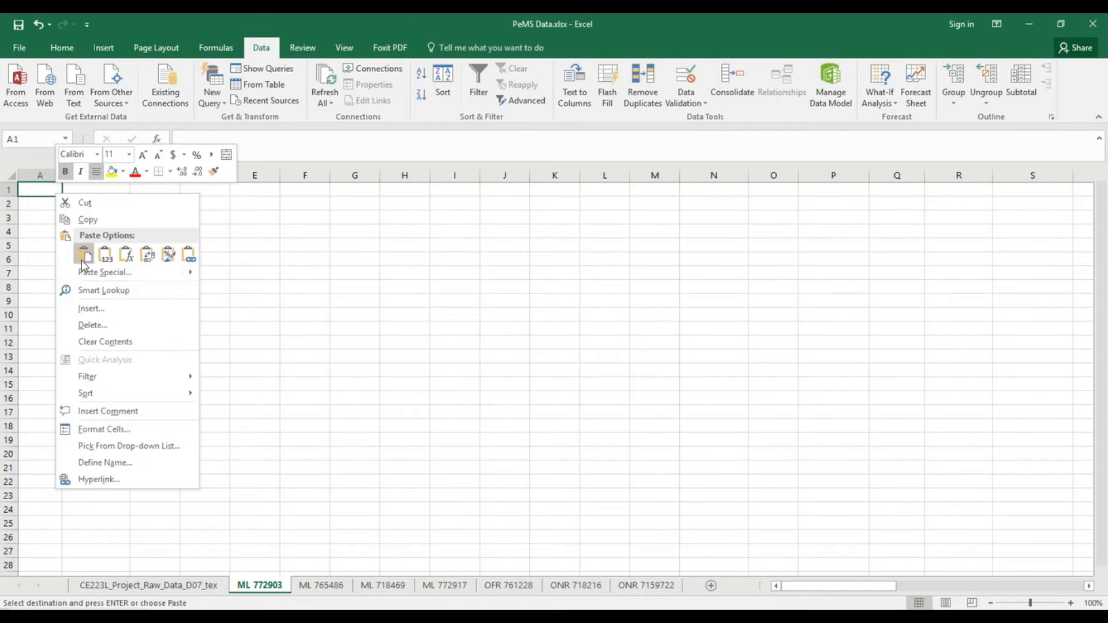
click(107, 256)
scroll(106, 254, down, 10)
scroll(166, 173, up, 10)
- Paste the flows transposed into row 1 of the ML 772903 sheet, starting at cell B1
right_click(89, 193)
click(182, 256)
scroll(223, 369, down, 5)
click(223, 376)
scroll(219, 370, up, 5)
click(159, 301)
- Copy the transposed row of flows and paste it into the I-10 EB vehicle input in PTV Vissim, starting at Volume(0)
drag(96, 190, 918, 197)
key(ctrl+c)
scroll(554, 347, left, 10)
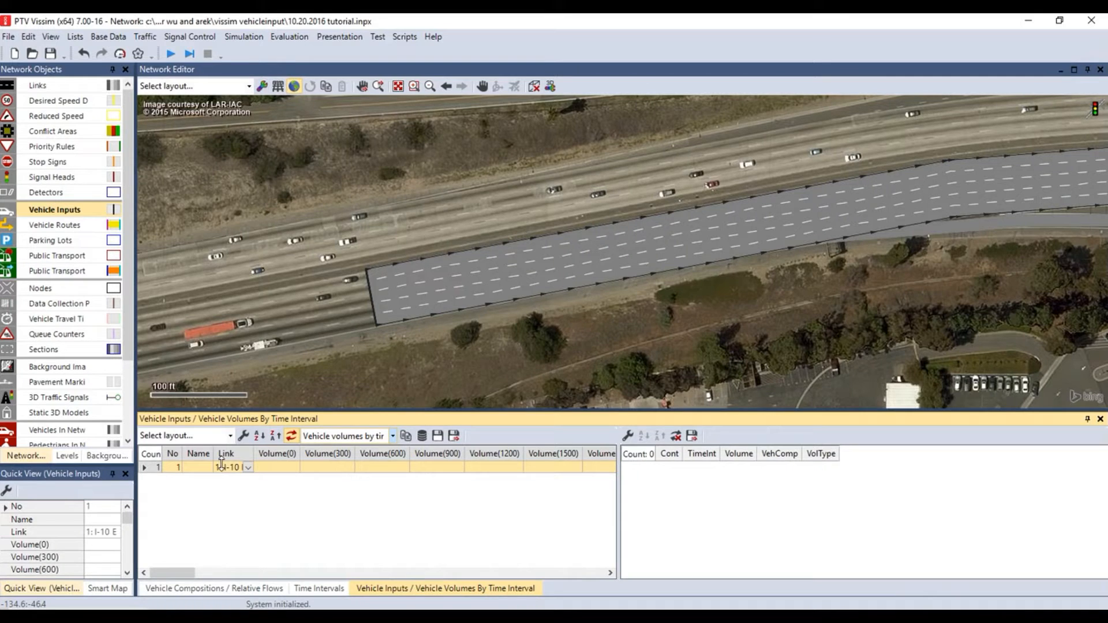
click(281, 466)
click(283, 468)
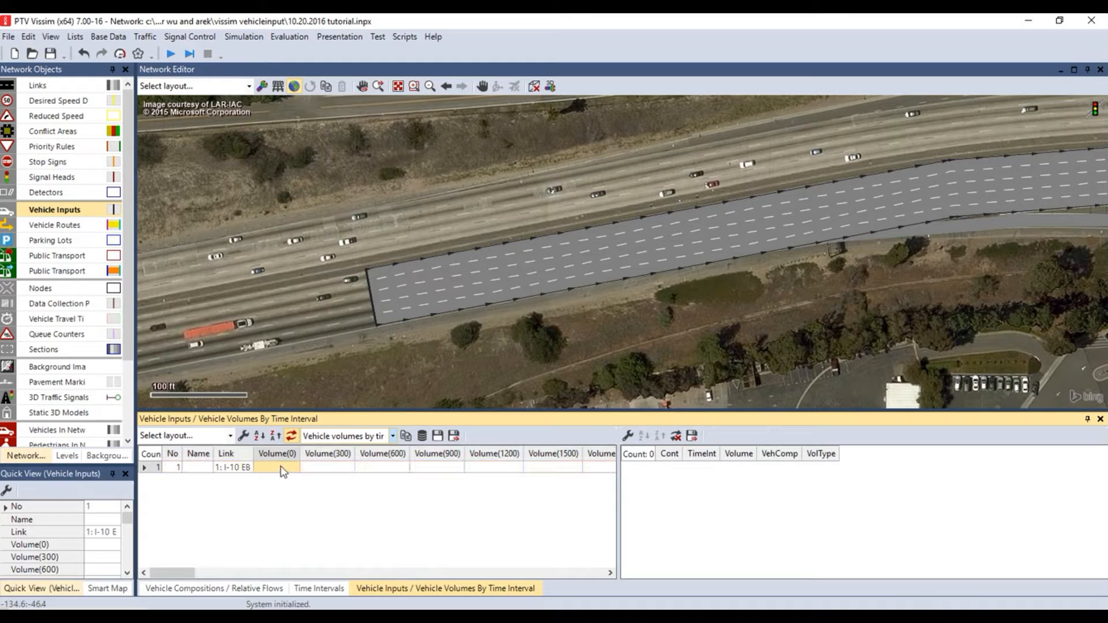
key(ctrl+v)
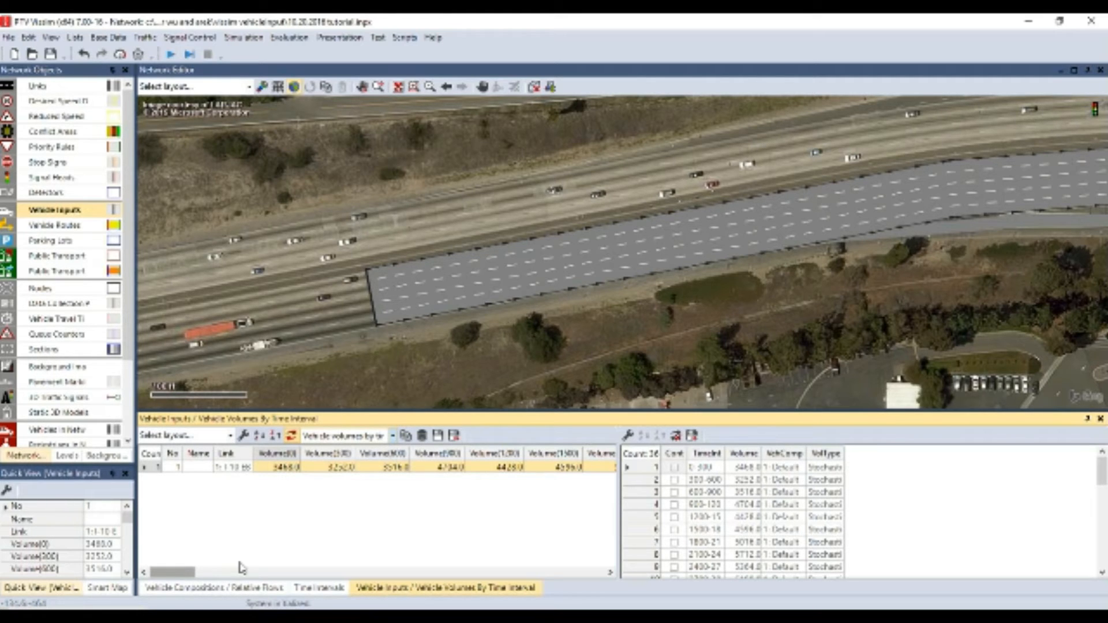
- Set the volume type to Exact for every time interval of the I-10 EB vehicle input
click(837, 469)
click(835, 471)
click(836, 481)
click(836, 493)
scroll(836, 508, down, 1)
click(837, 481)
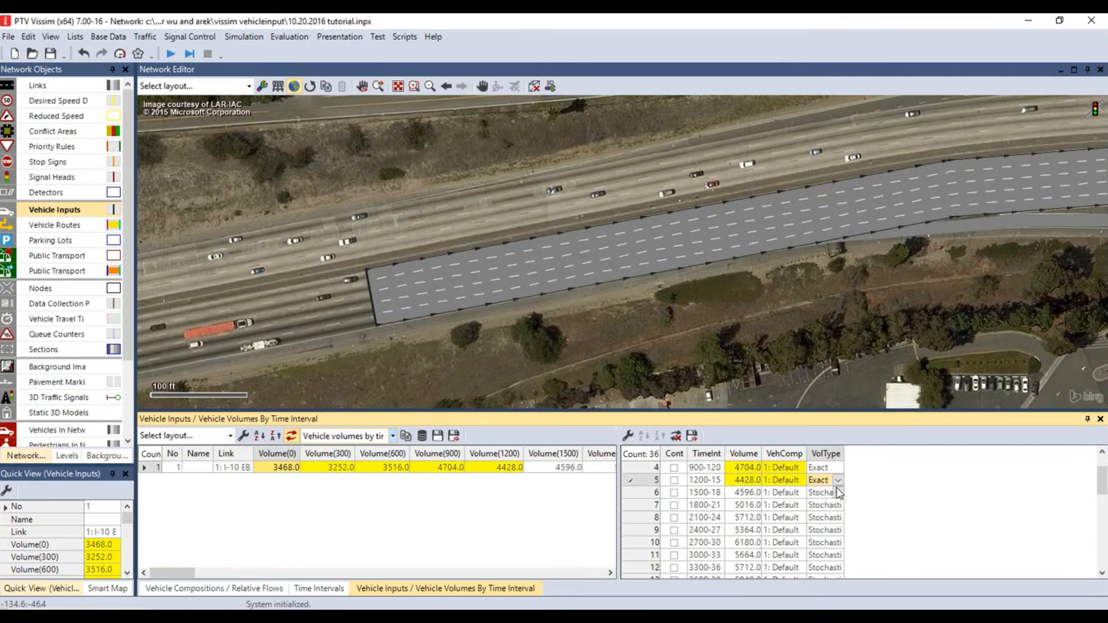
click(836, 505)
click(838, 519)
click(840, 519)
click(838, 530)
click(839, 543)
scroll(839, 542, down, 2)
click(839, 530)
scroll(839, 543, down, 2)
click(839, 493)
click(839, 543)
click(840, 557)
scroll(839, 555, down, 2)
click(838, 506)
click(838, 543)
click(838, 568)
scroll(839, 565, down, 2)
click(838, 518)
click(839, 568)
click(835, 556)
scroll(748, 518, up, 10)
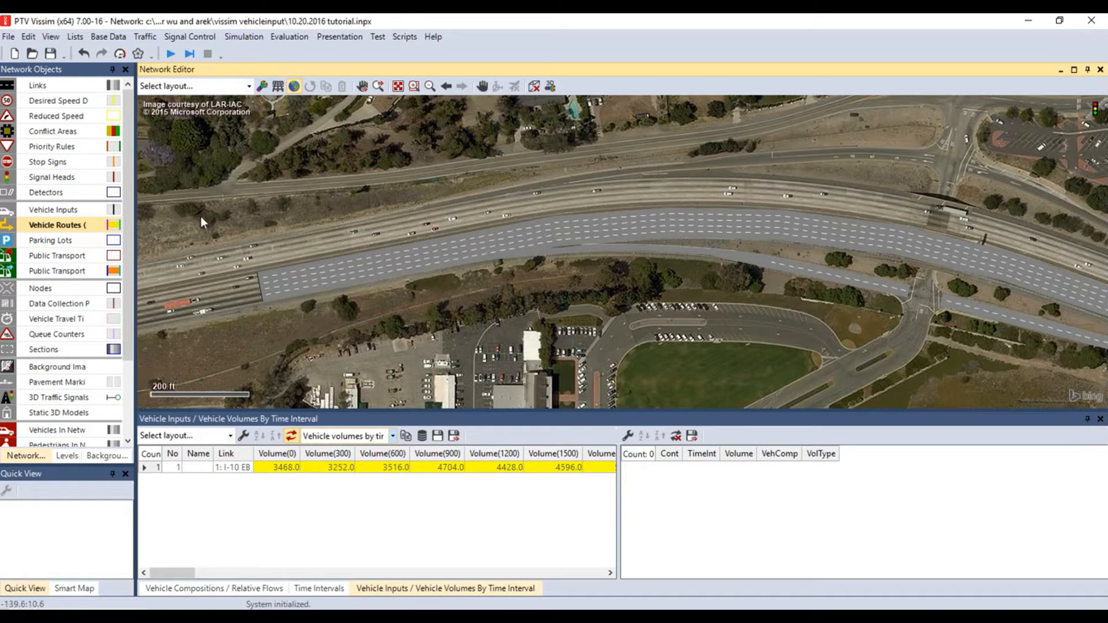
- Add a static vehicle routing decision across the upstream start of the I-10 EB link, at about position 3.1
click(53, 72)
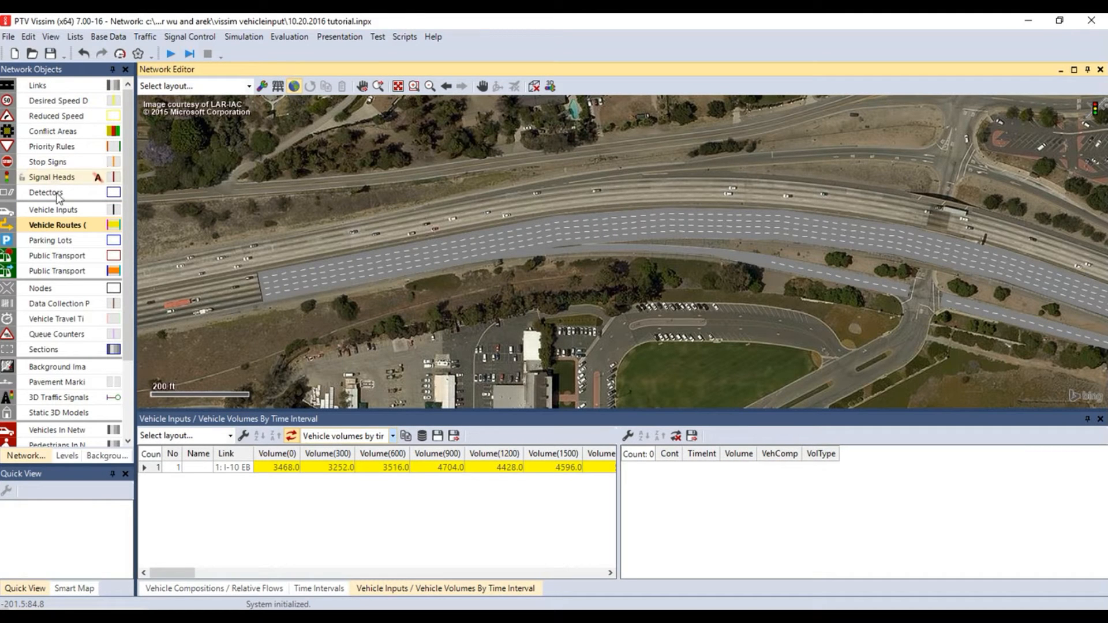
click(82, 227)
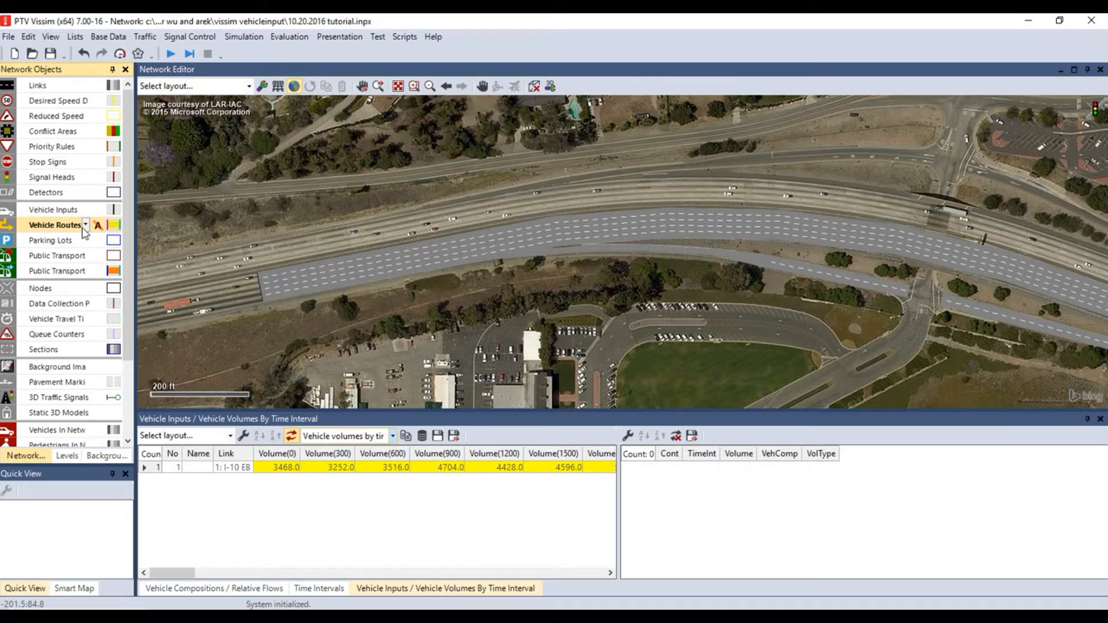
click(85, 227)
click(80, 241)
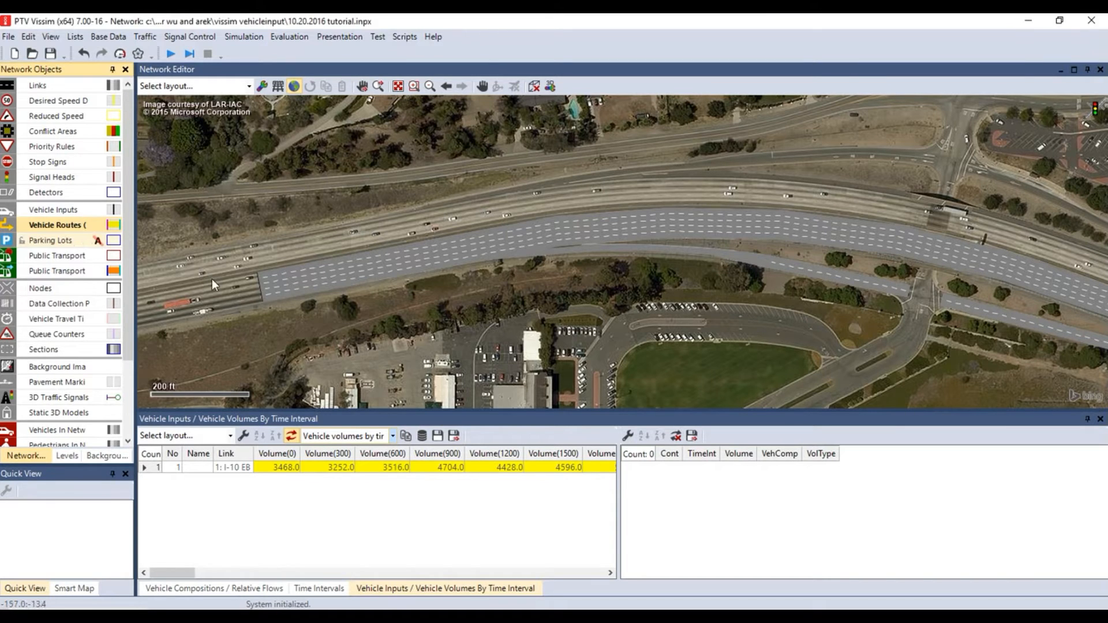
right_click(264, 286)
right_click(263, 289)
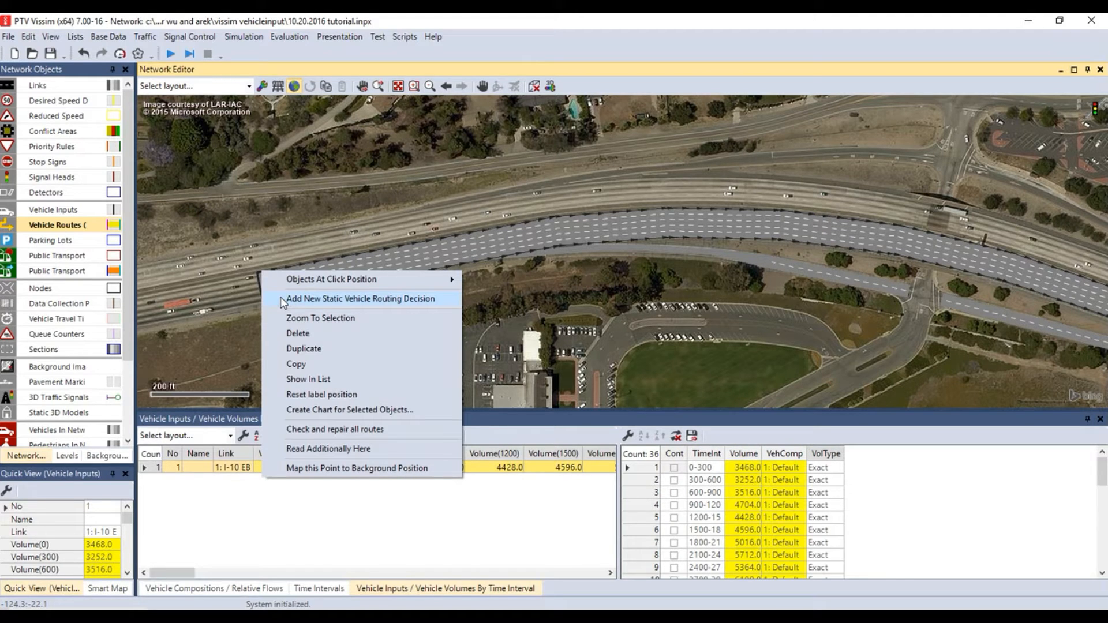
click(280, 299)
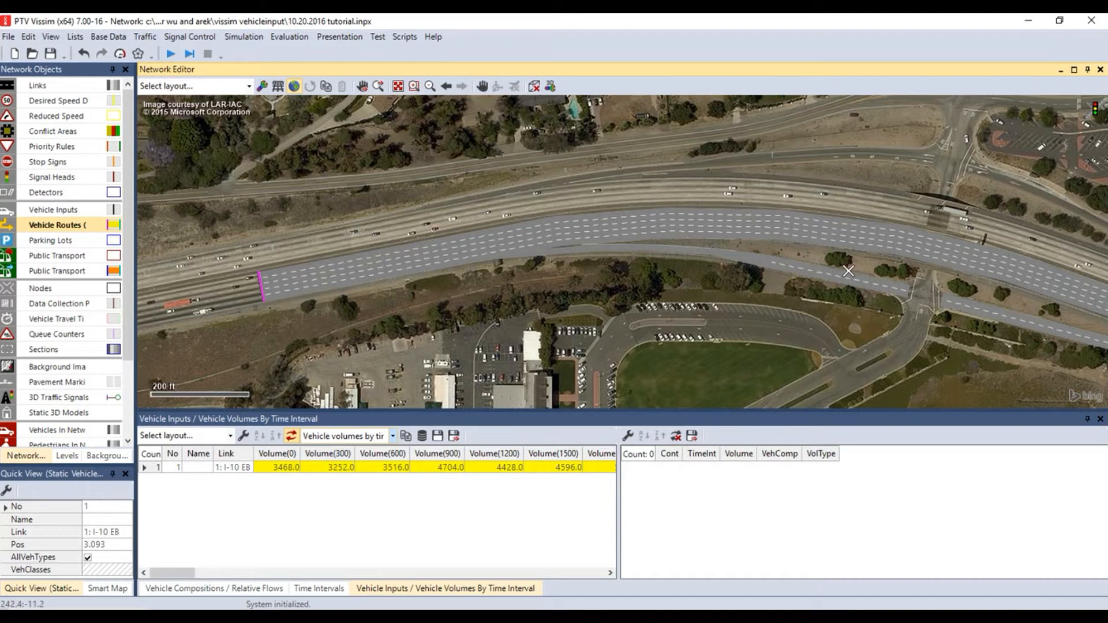
- Create two routes from the decision, ending on the I-10 EB Off Ramp at about 301 and on mainline I-10 EB at about 747
click(908, 294)
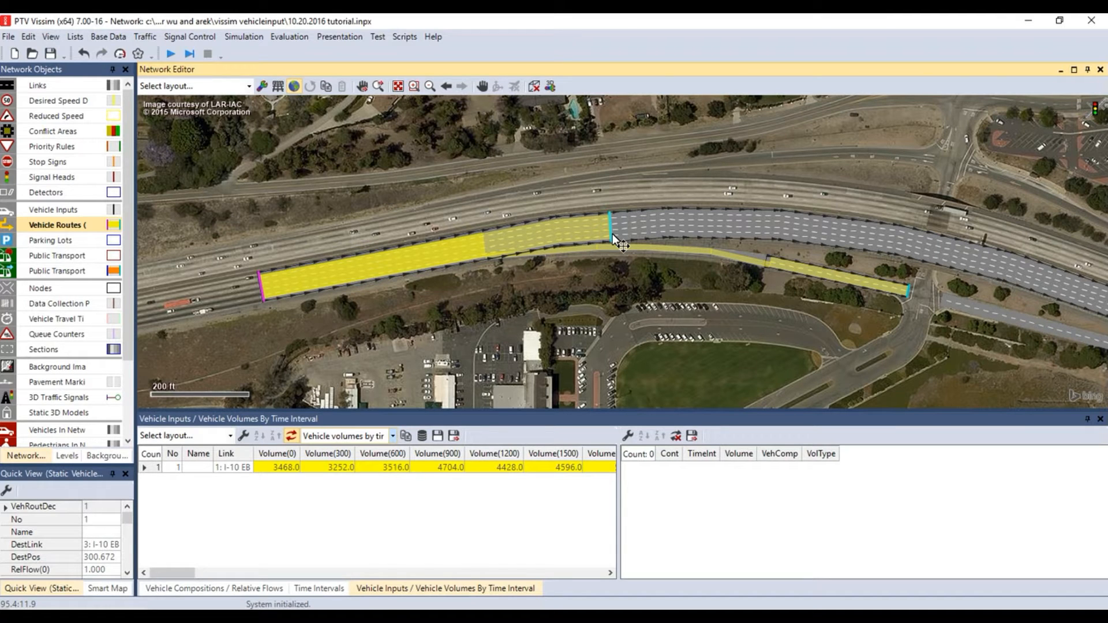
click(613, 230)
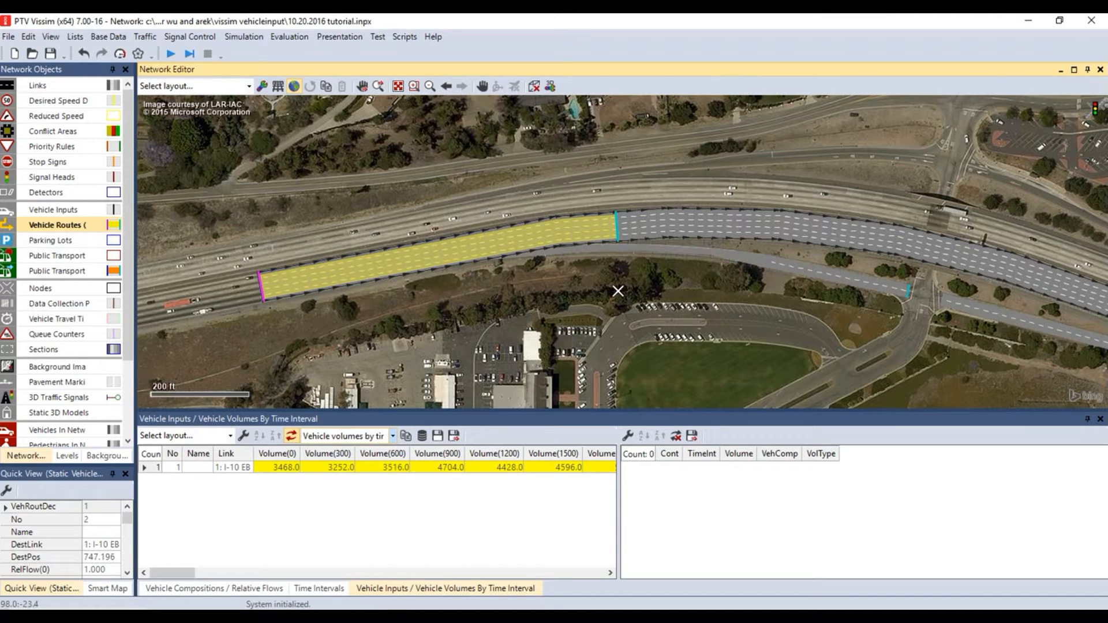
right_click(676, 197)
click(674, 240)
scroll(674, 241, up, 1)
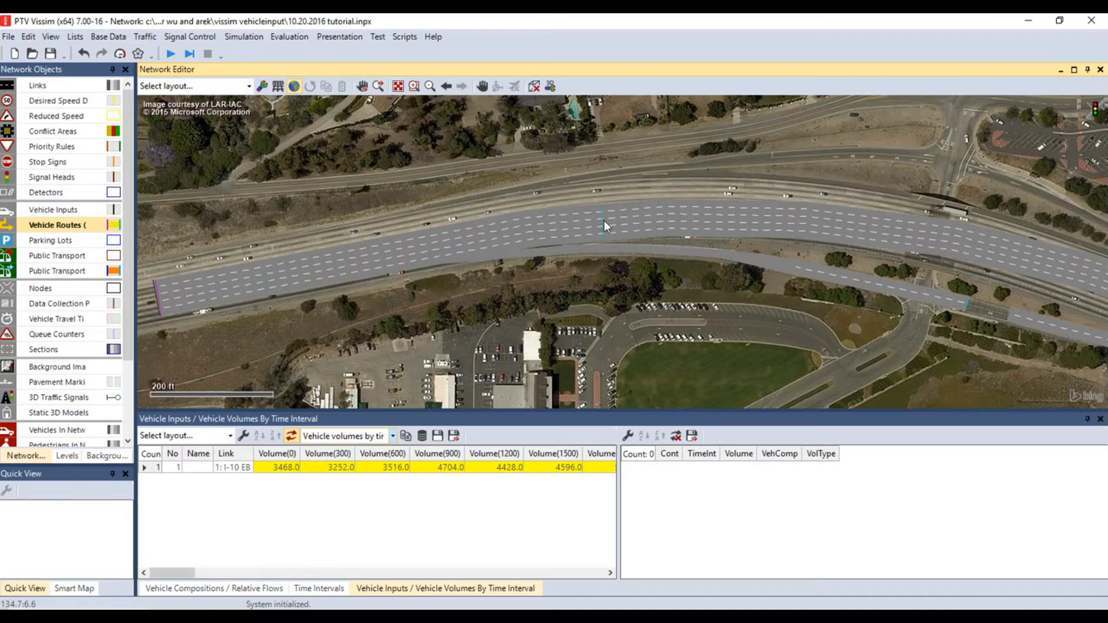
- Open the static vehicle routes list from the mainline route's destination and show it coupled with the vehicle routing decision
scroll(604, 220, up, 1)
click(594, 221)
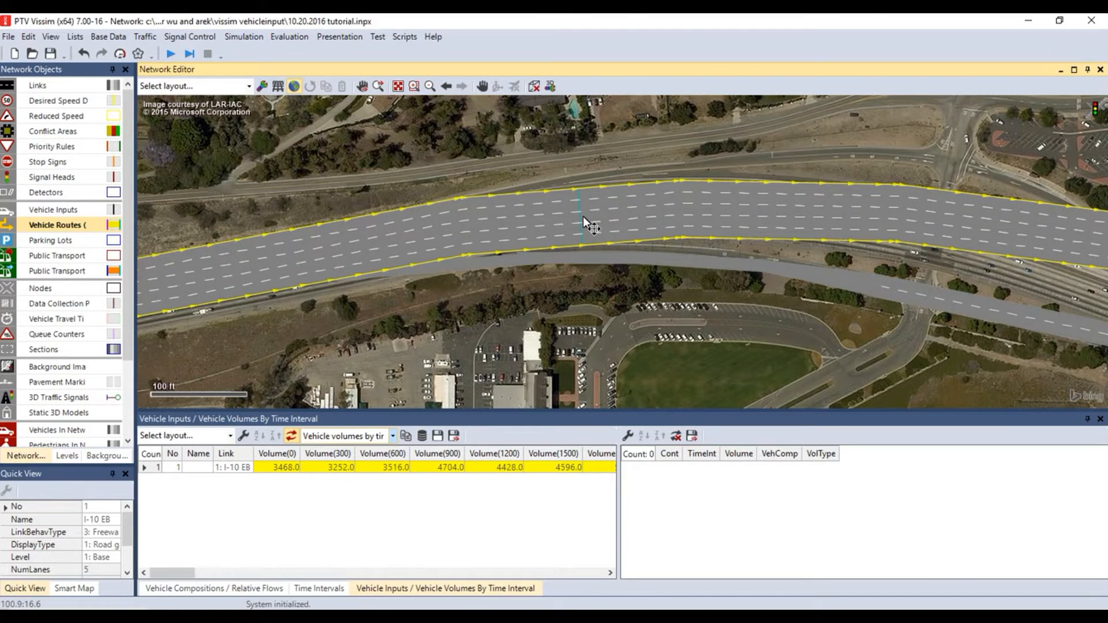
click(581, 222)
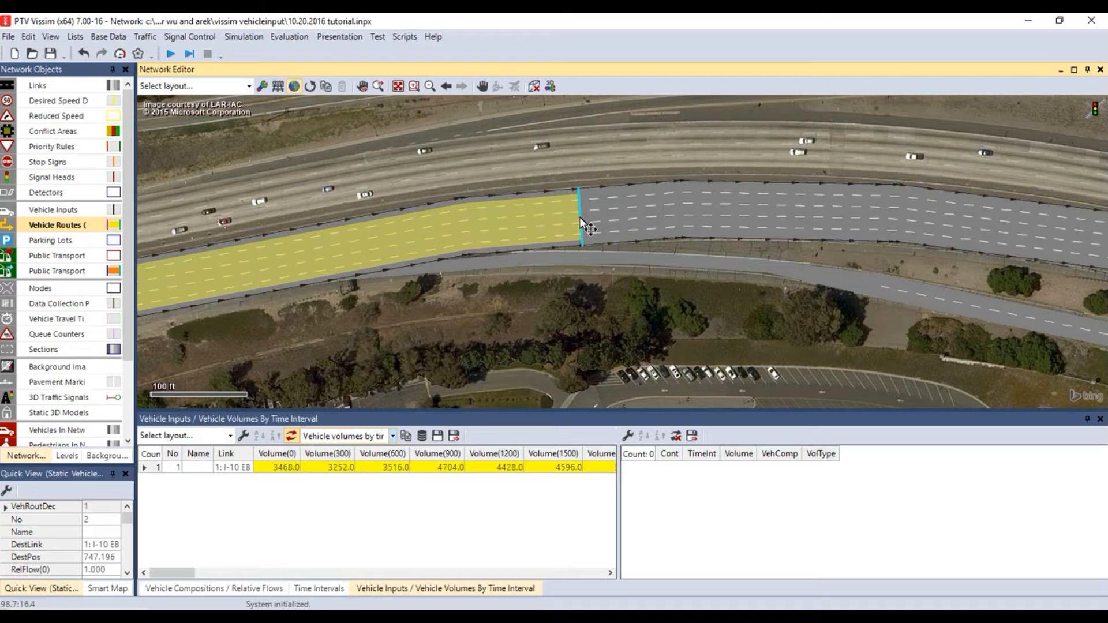
double_click(582, 223)
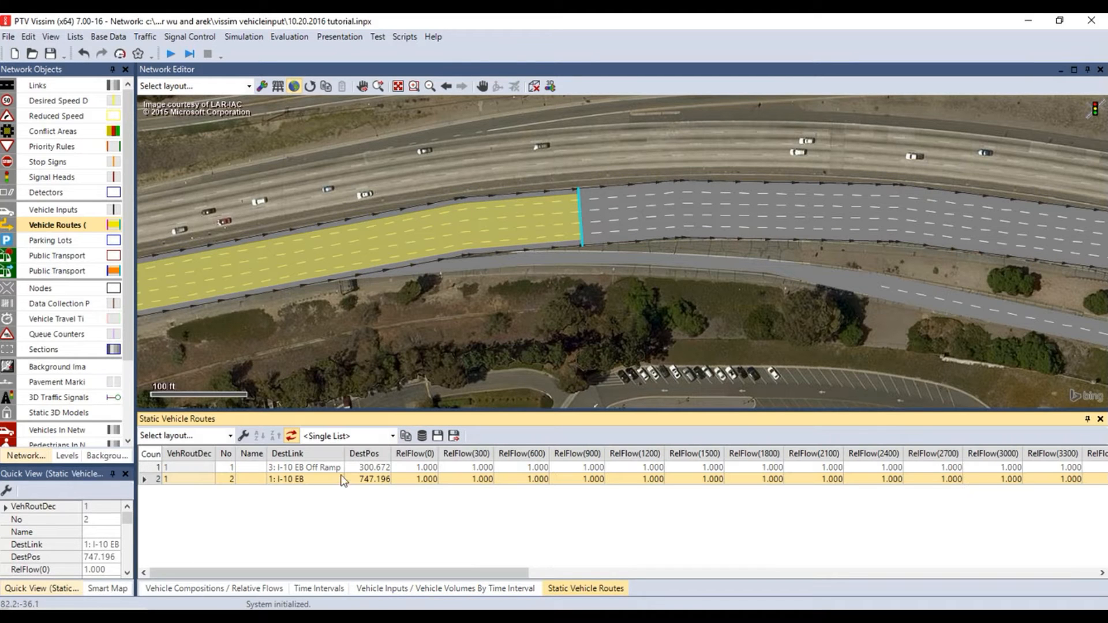
click(393, 435)
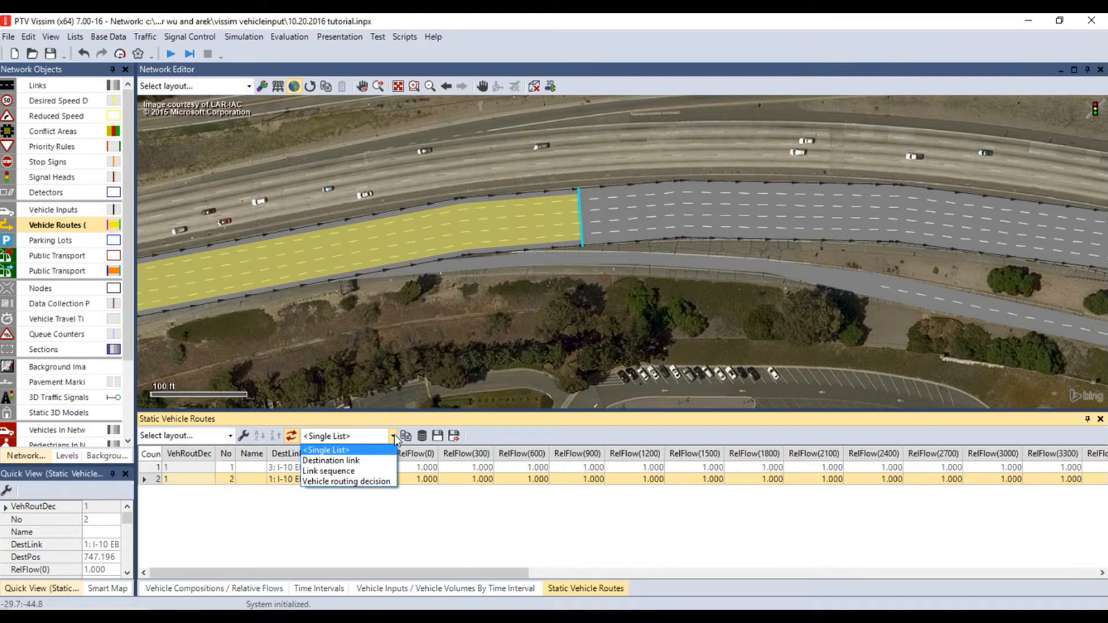
click(373, 481)
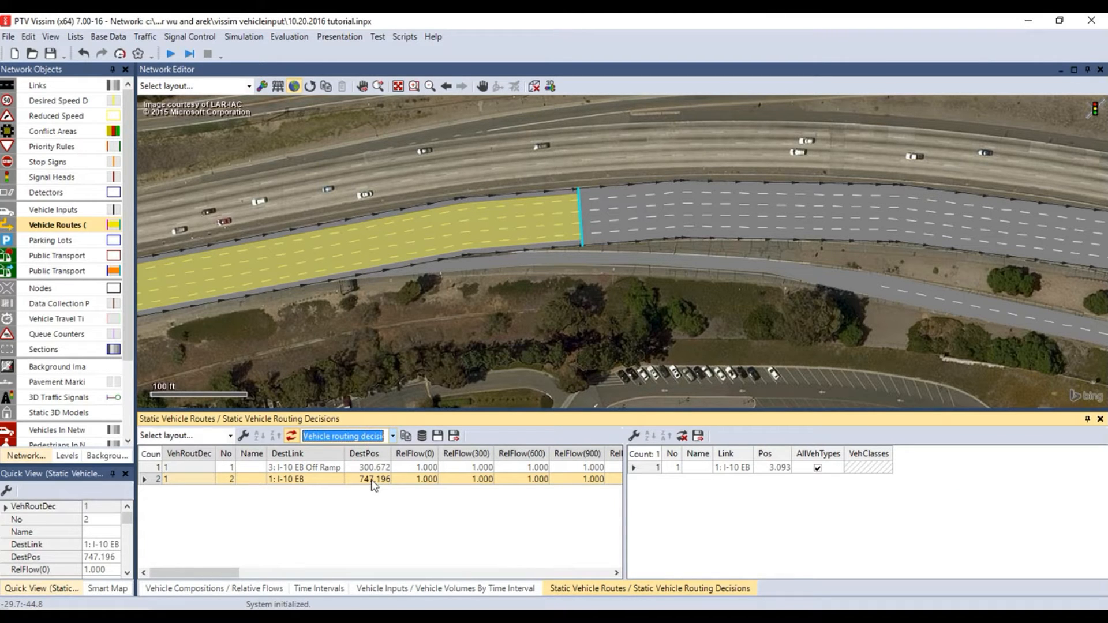
- Reselect I-10 EB Off Ramp as the destination link of the first static route
click(335, 468)
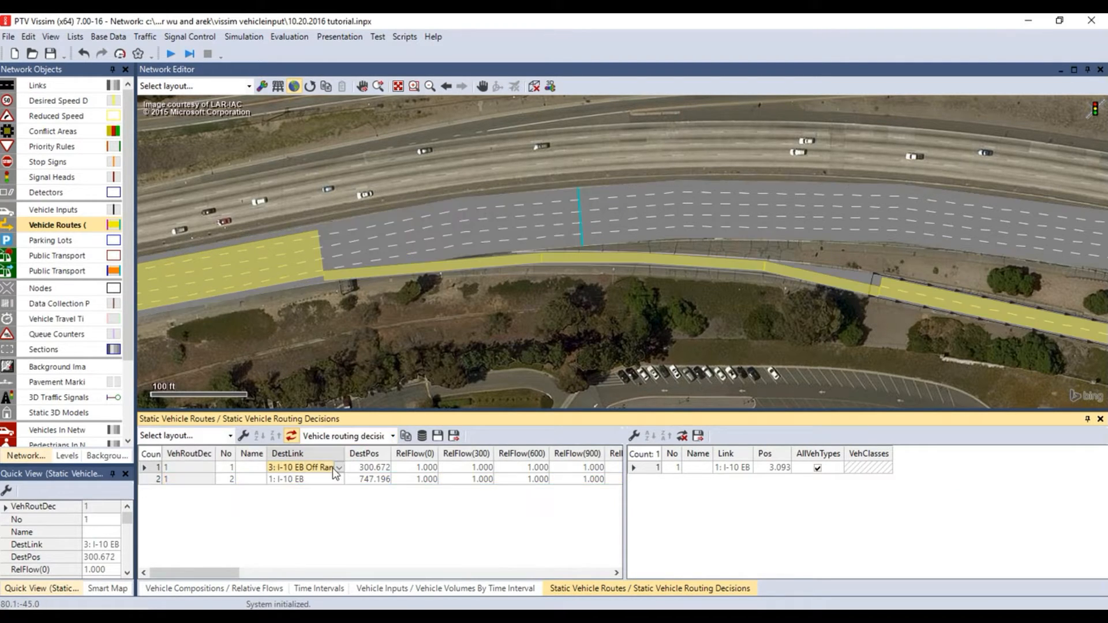
click(335, 469)
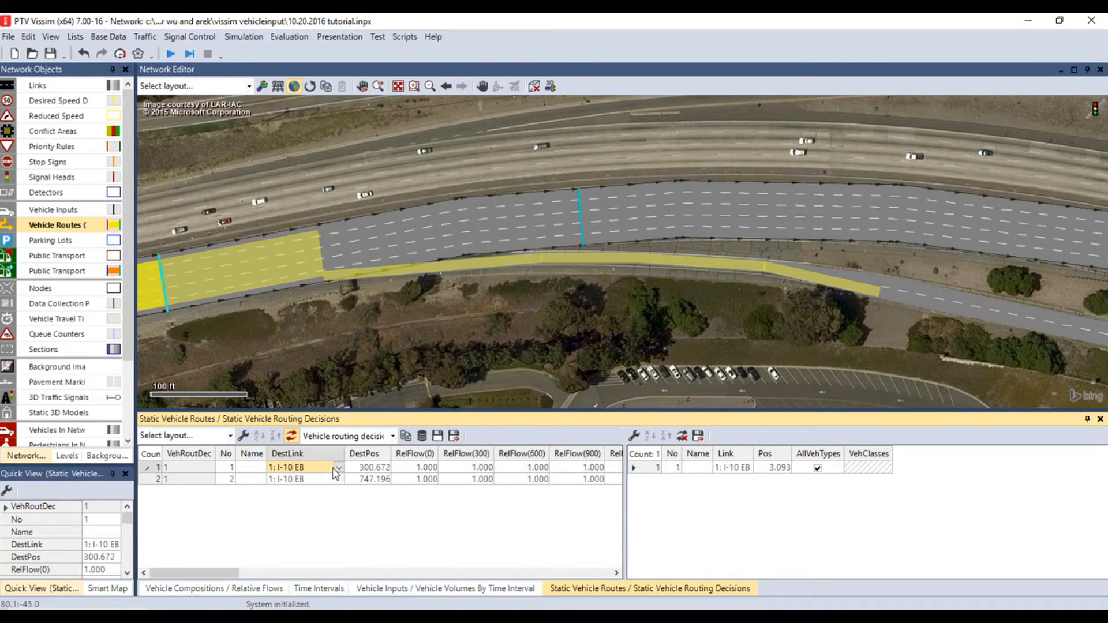
click(339, 468)
click(320, 489)
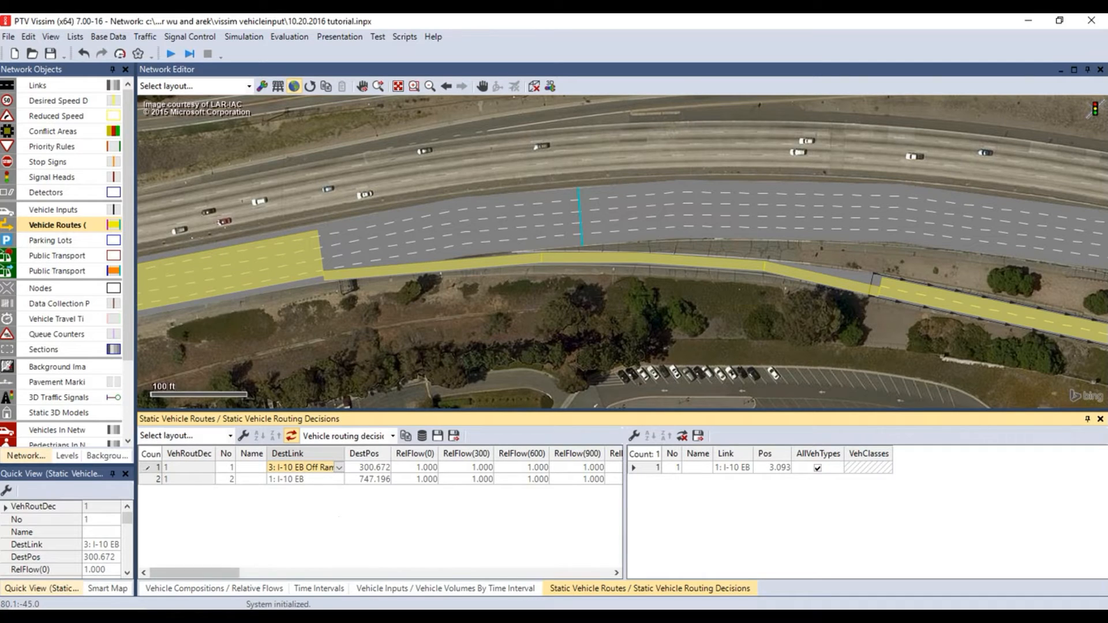
- Switch to the PeMS workbook in Excel, clear the station filter and filter the raw data to lane type FR
click(493, 617)
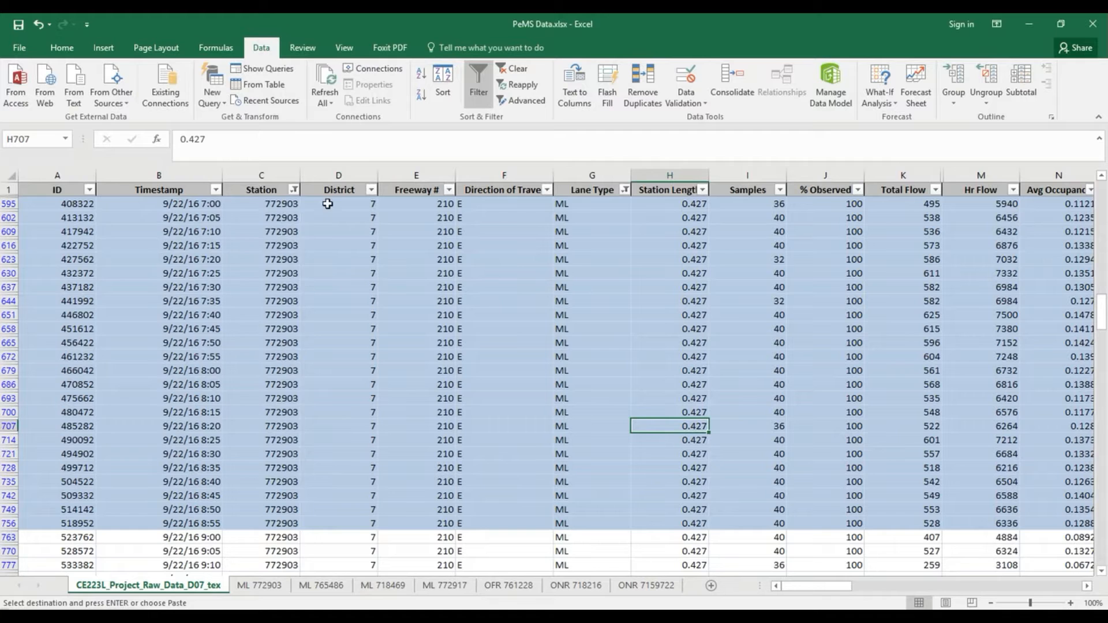
click(294, 190)
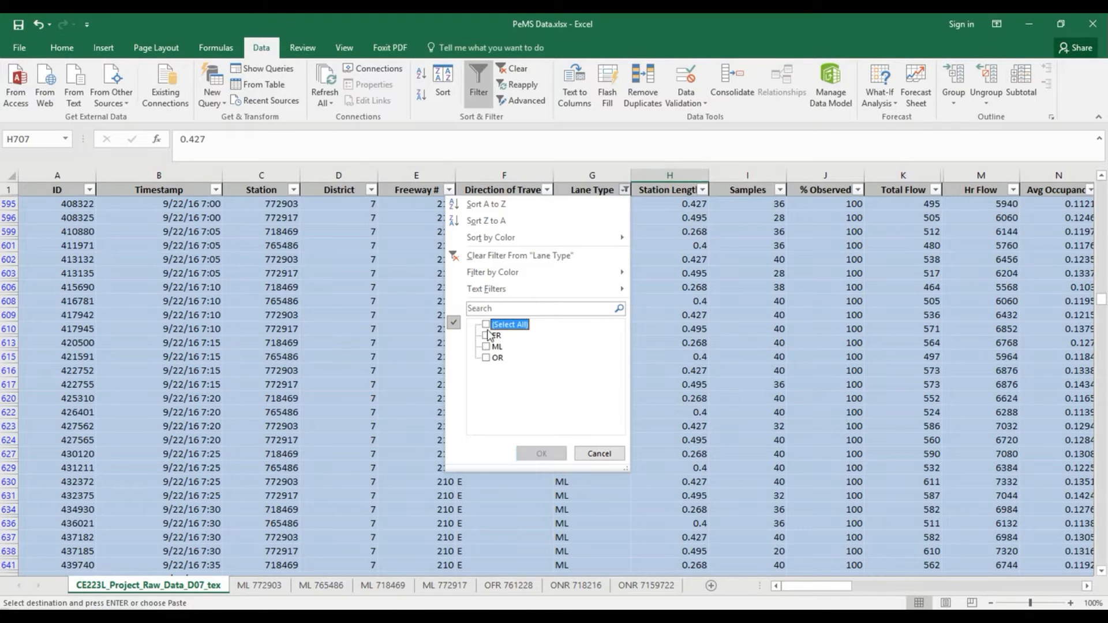
click(487, 336)
click(487, 358)
click(541, 453)
click(294, 190)
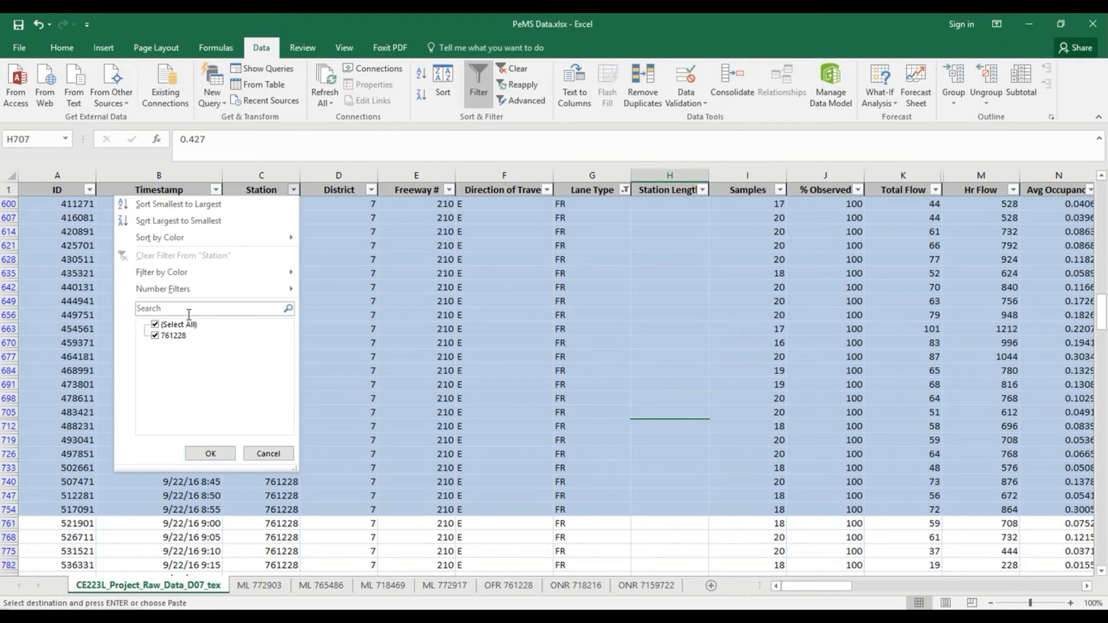
click(211, 454)
- Copy the highlighted Hr Flow values of off-ramp station 761228, from M509 through the 8:55 row
scroll(923, 415, up, 3)
drag(998, 300, 993, 357)
key(ctrl+c)
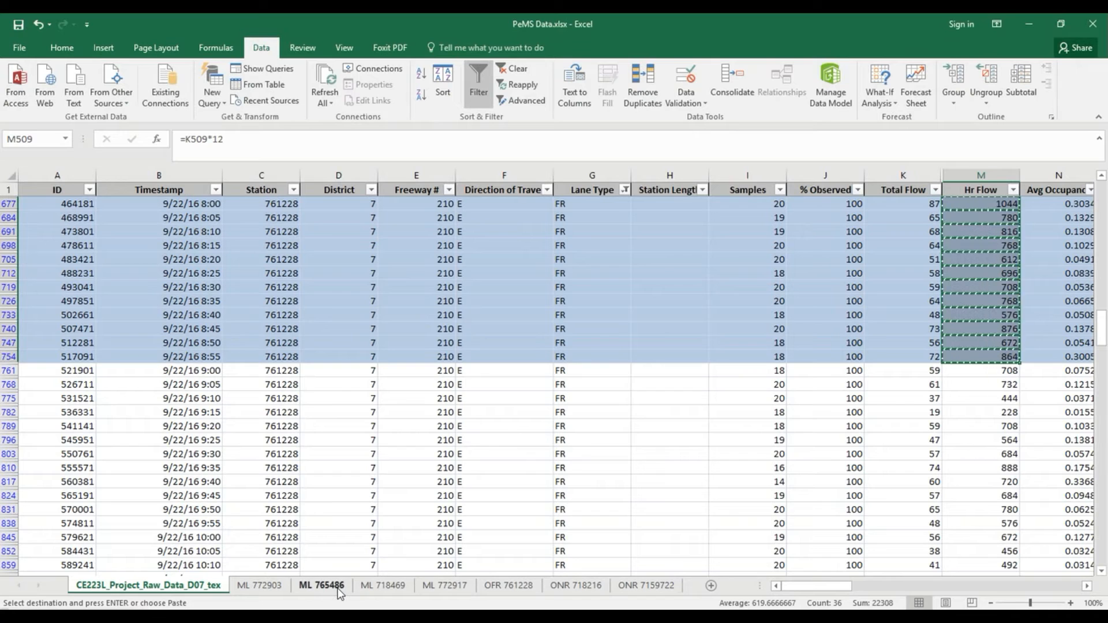
- Transpose the flows into row 1 of the OFR 761228 sheet and paste that row into Vissim's off-ramp route, starting at RelFlow(0)
click(502, 586)
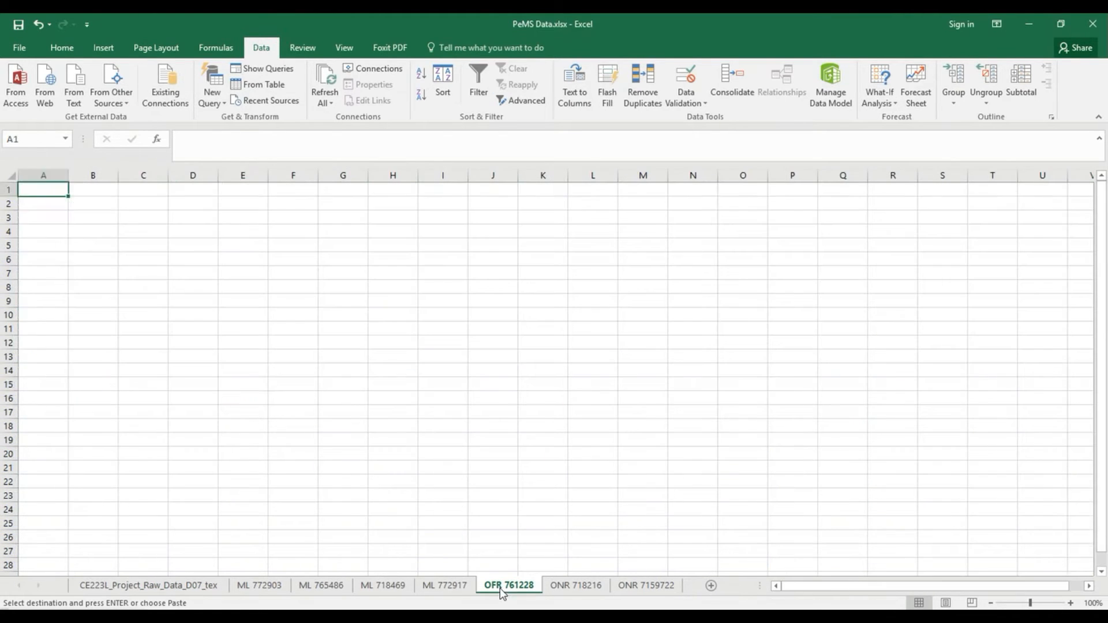
drag(106, 188, 1003, 188)
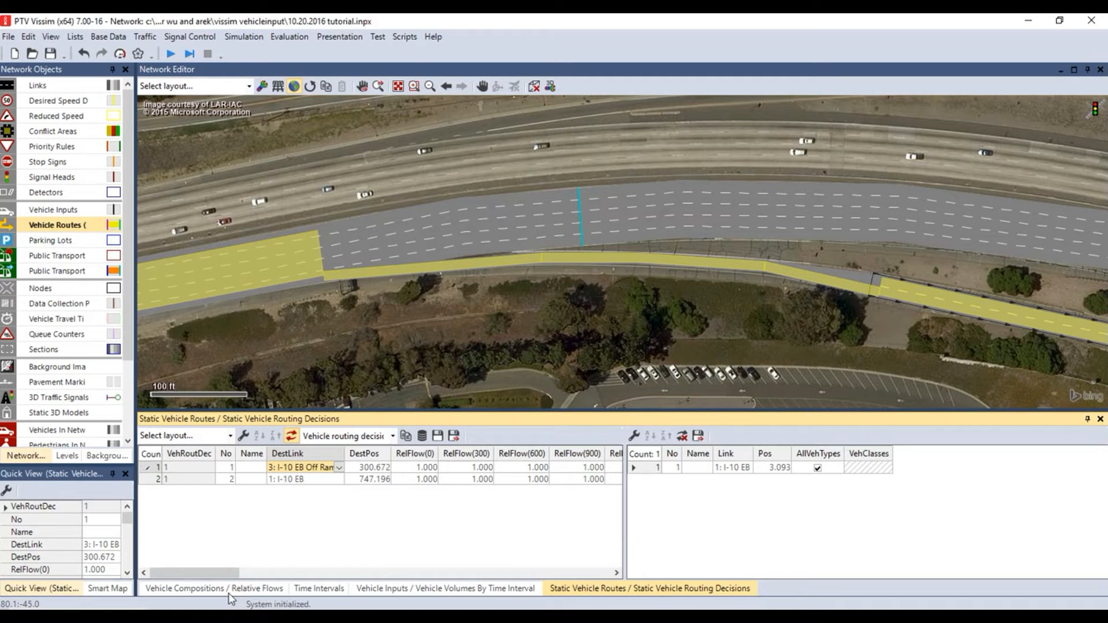
click(426, 467)
key(ctrl+v)
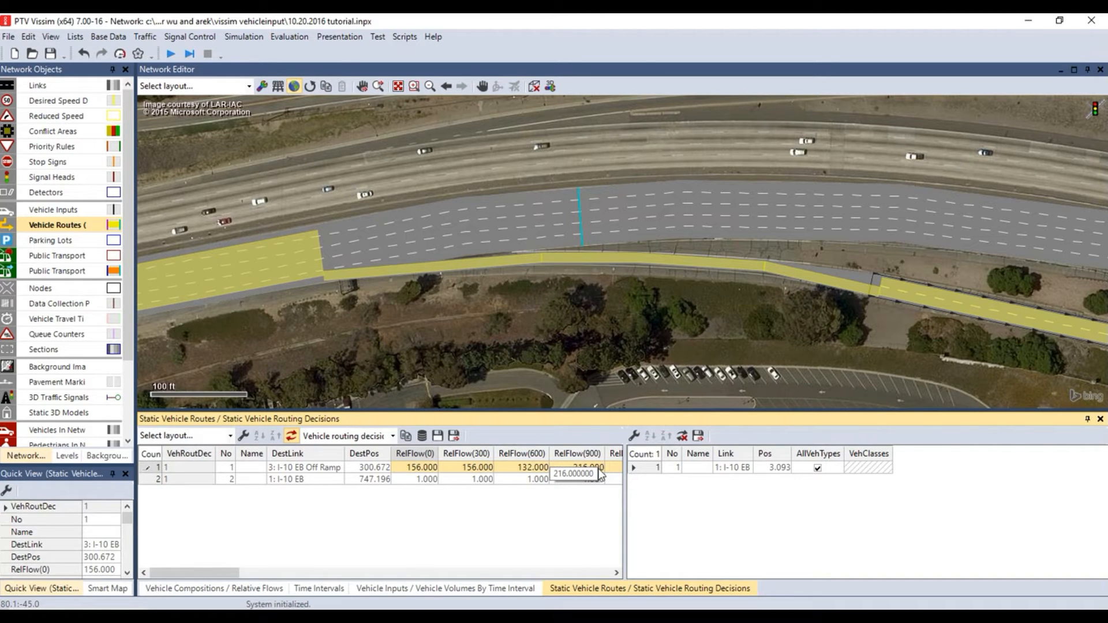
- Identify the mainline station past the off-ramp on the project location PDF, then filter Excel to ML 765486 and copy its 6:00–8:55 Hr Flow
click(300, 482)
click(340, 483)
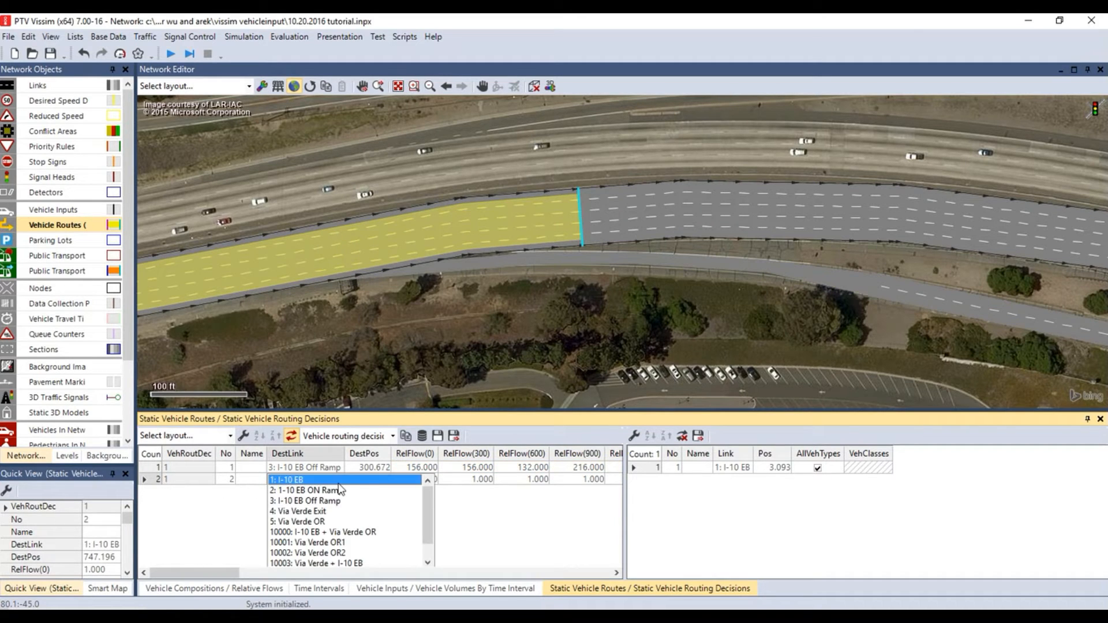
key(alt+Tab)
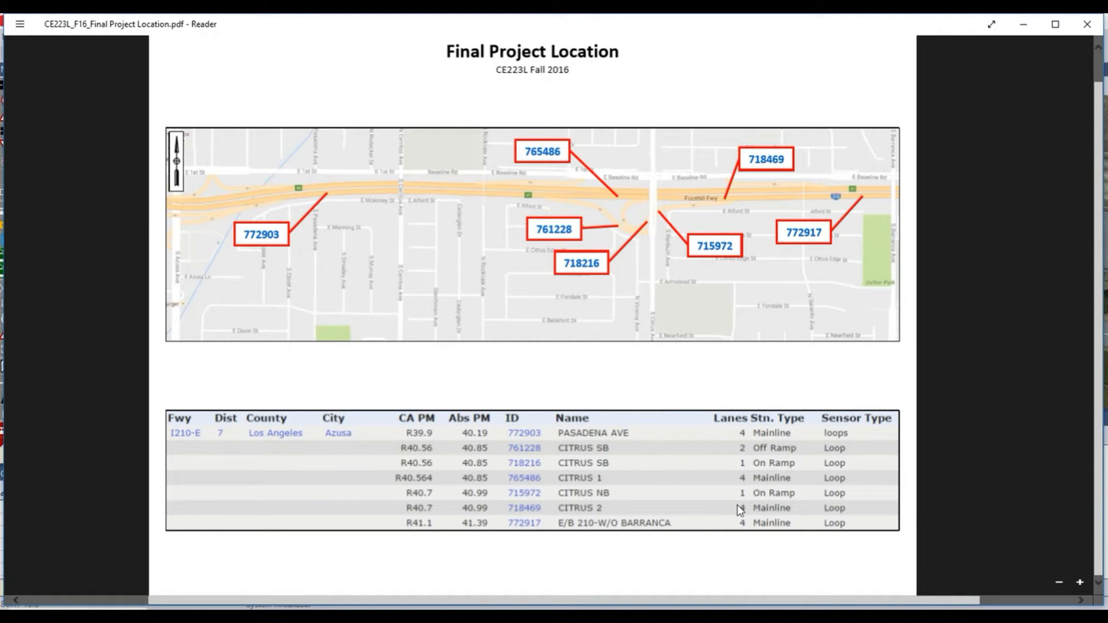
click(557, 562)
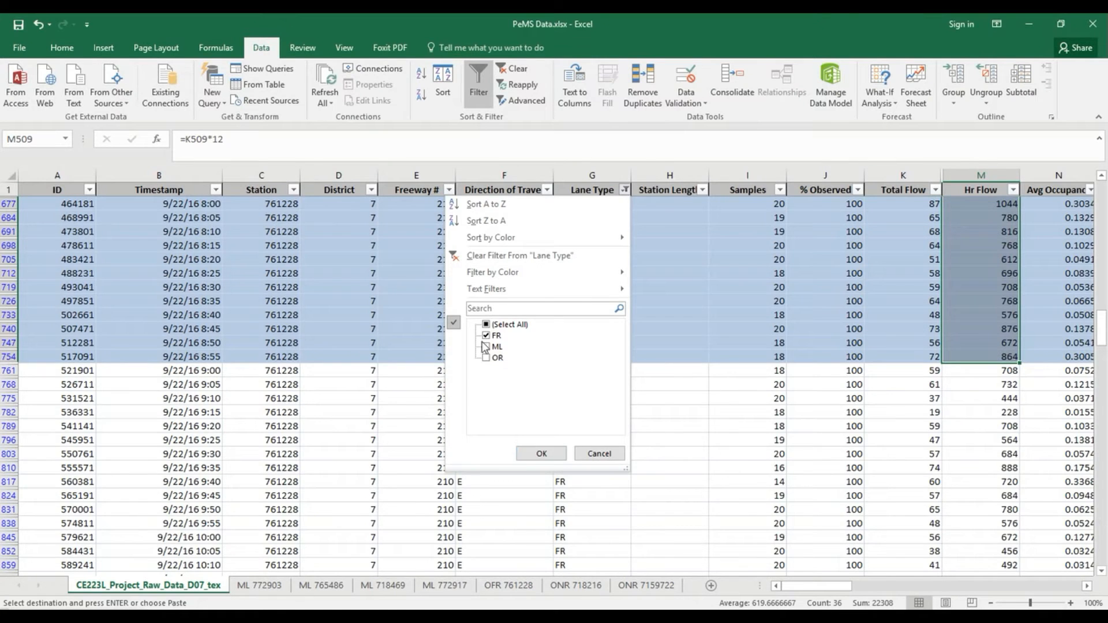
click(486, 346)
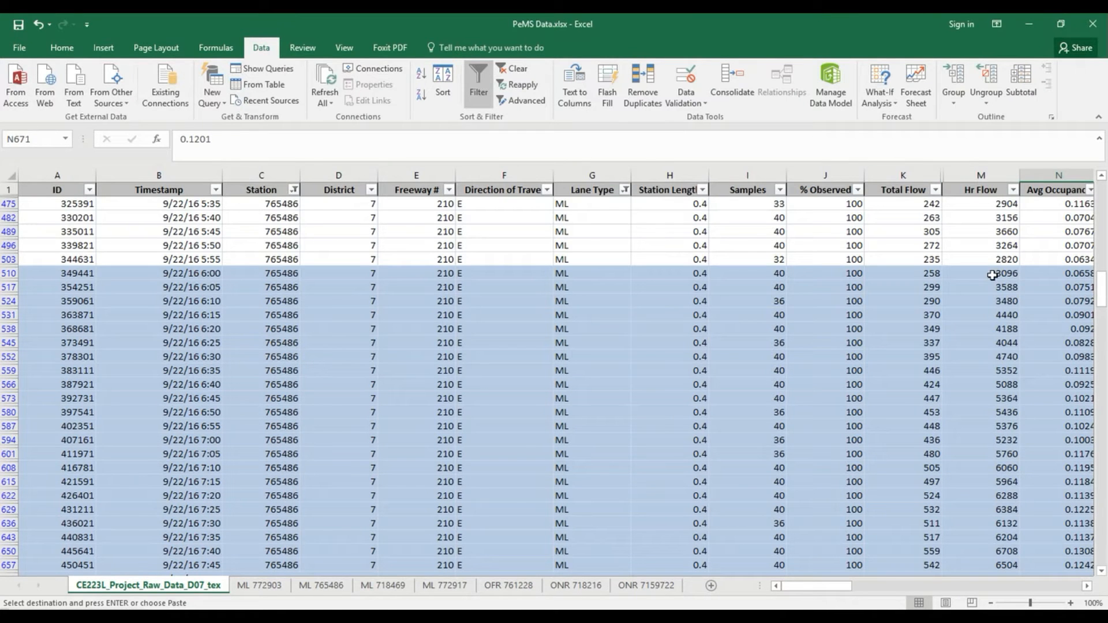
drag(992, 276, 984, 512)
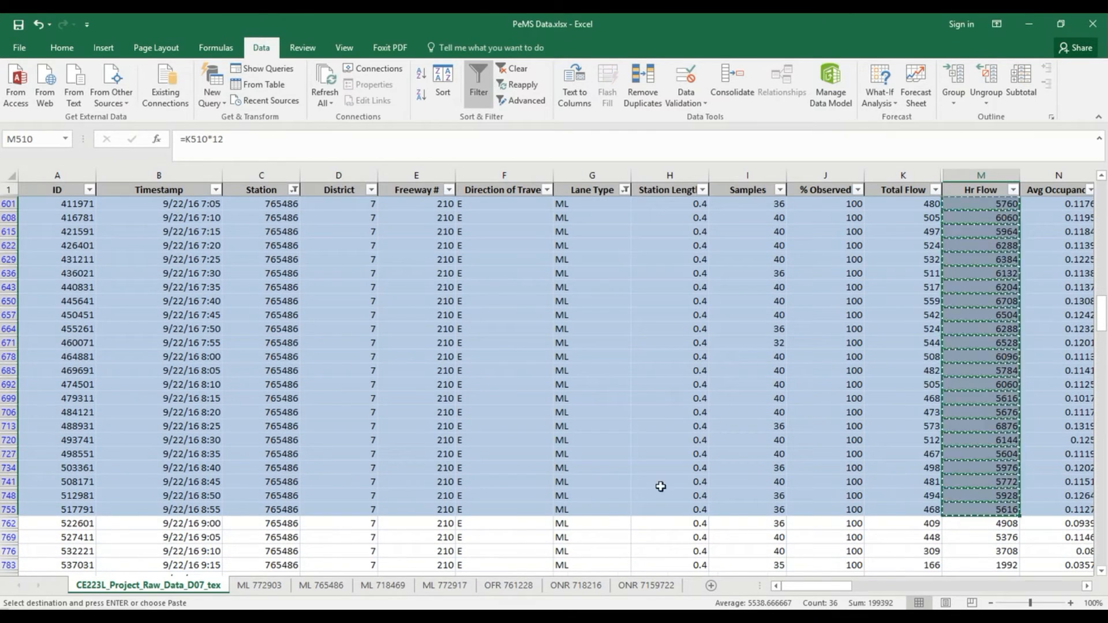
- Paste the flows into the ML 765486 sheet as values from cell A1 and transposed along row 1 from cell B1
click(322, 585)
right_click(37, 190)
click(82, 253)
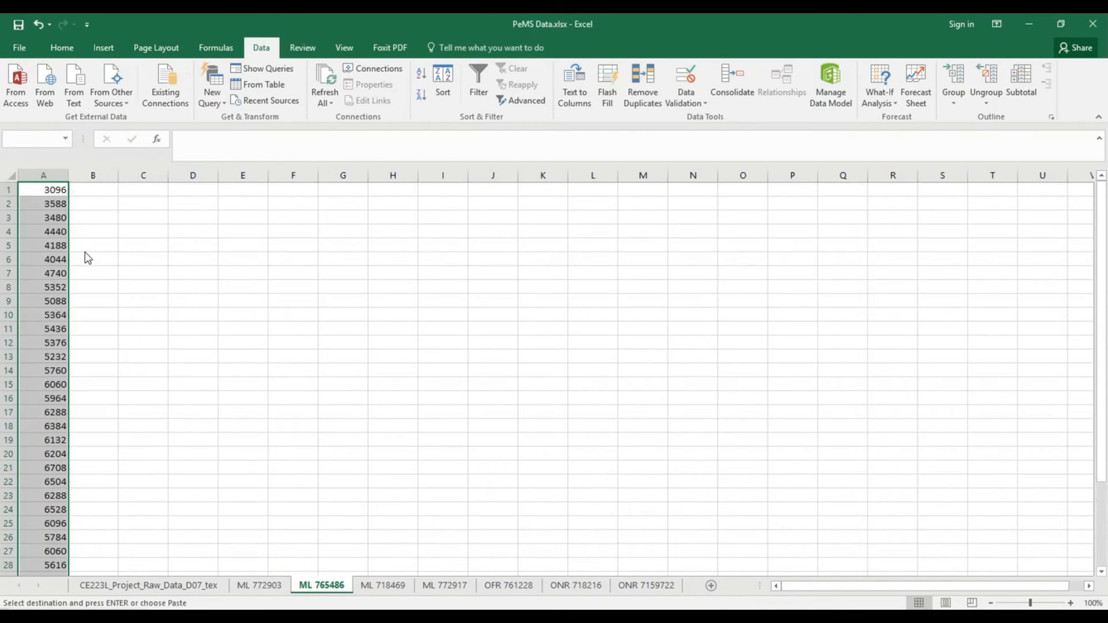
right_click(88, 190)
click(174, 254)
- Copy the transposed flows in B1:AK1 and paste them into the I-10 EB mainline route in PTV Vissim, starting at RelFlow(0)
click(116, 190)
drag(104, 190, 1002, 188)
key(ctrl+c)
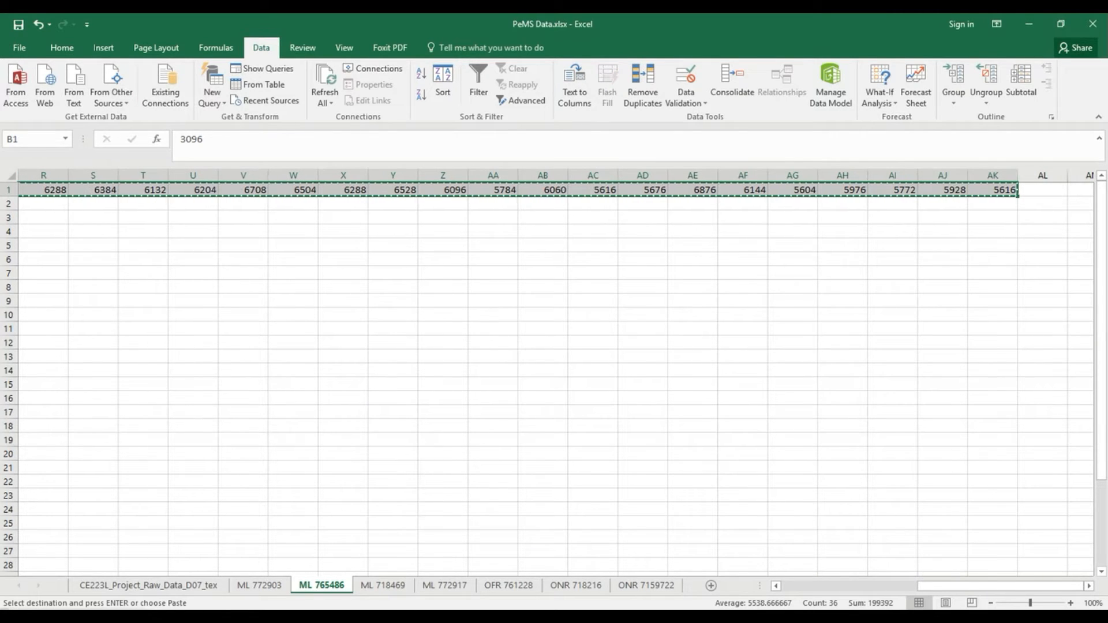
key(alt+Tab)
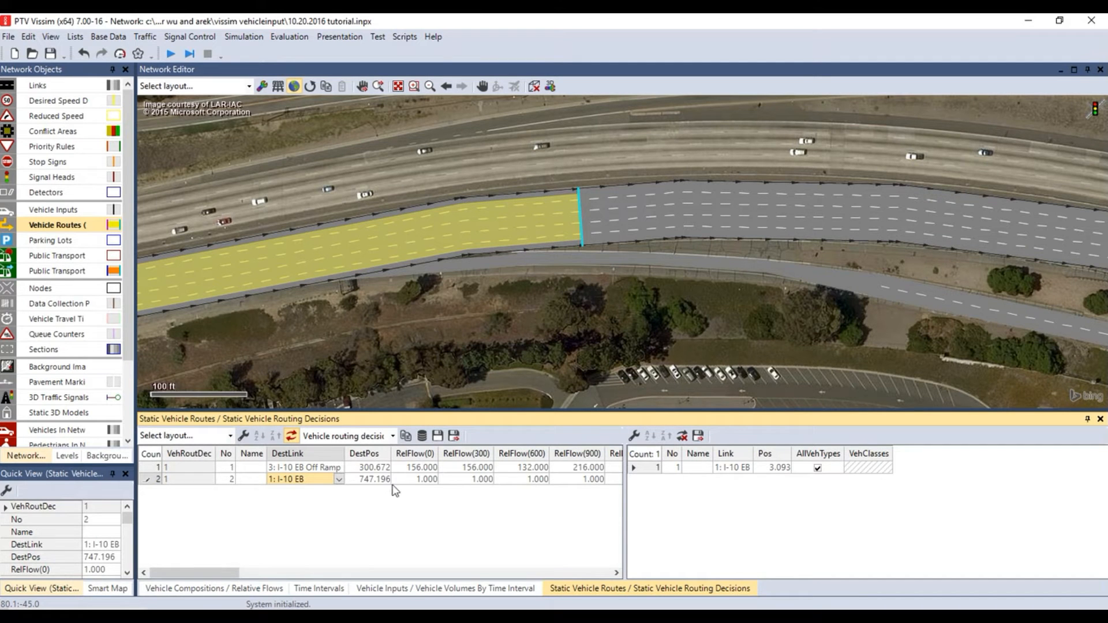
click(383, 481)
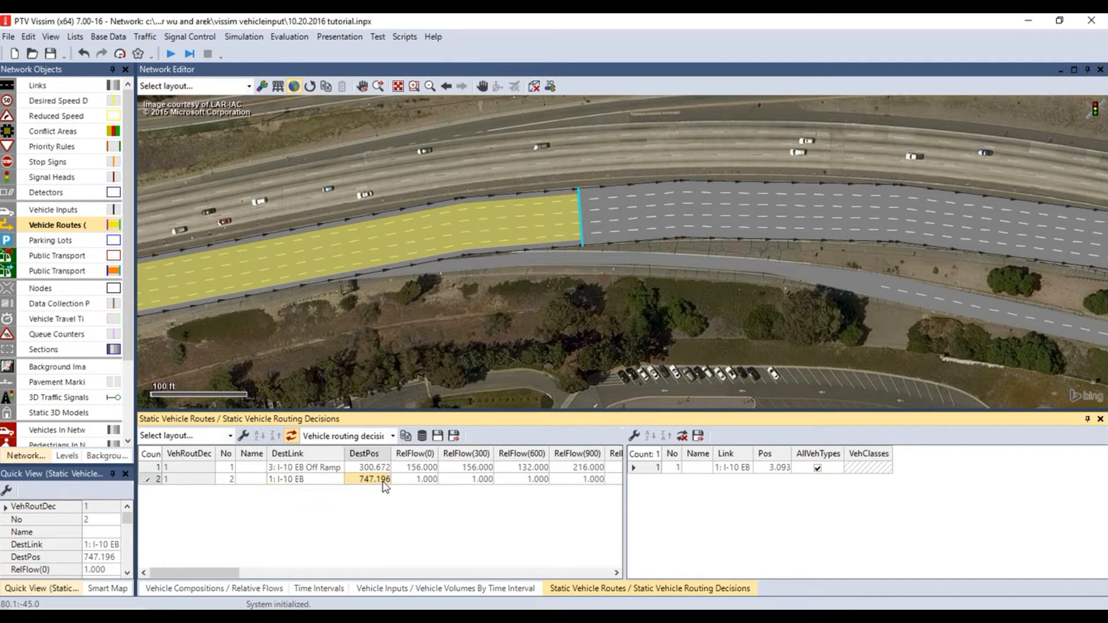
click(422, 480)
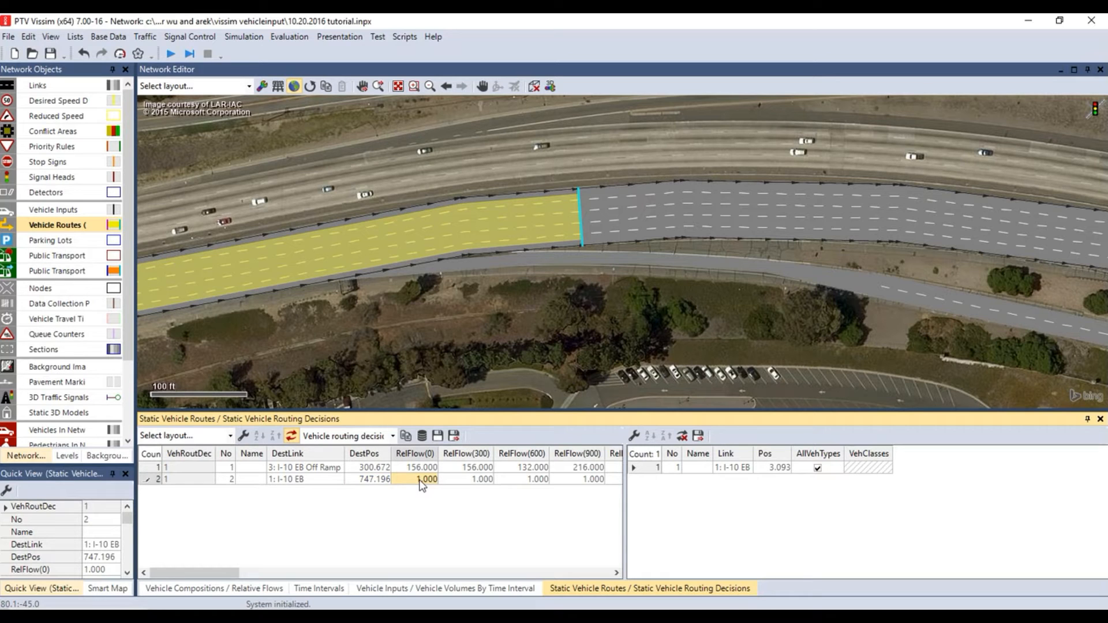
key(ctrl+v)
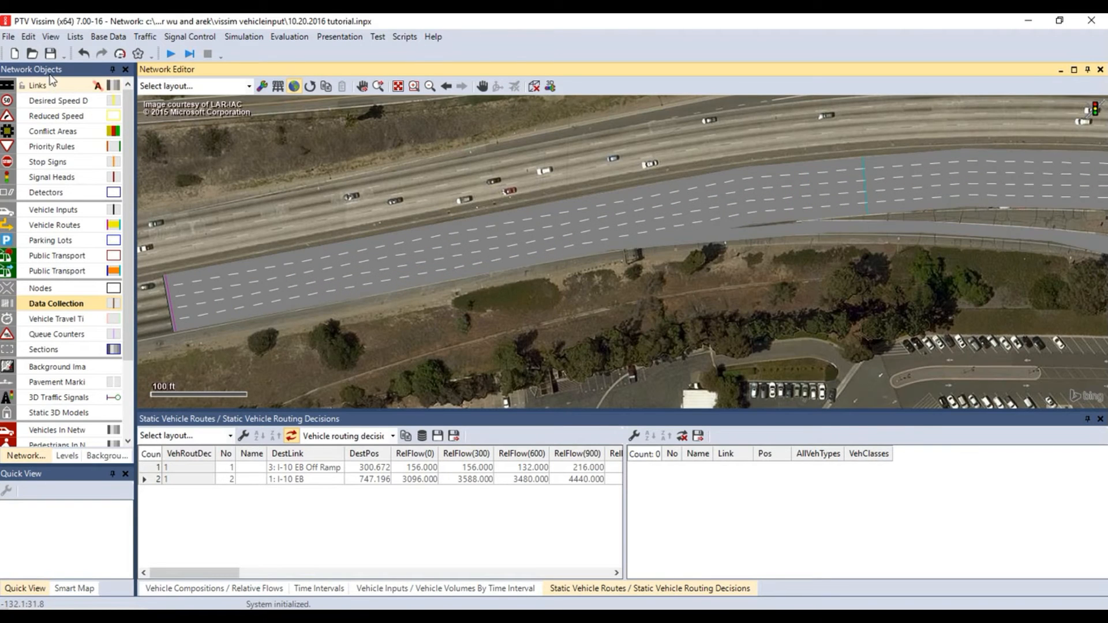
- Add a data collection point on lane 3 of the I-10 EB link, about 270 along it and upstream of the off-ramp
click(58, 308)
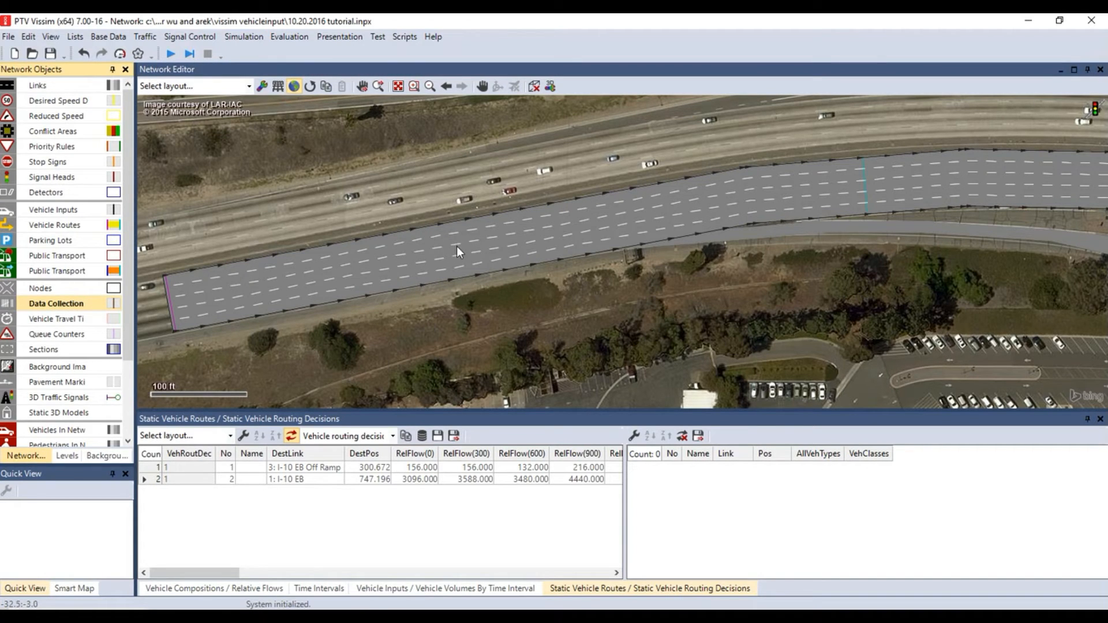
right_click(420, 258)
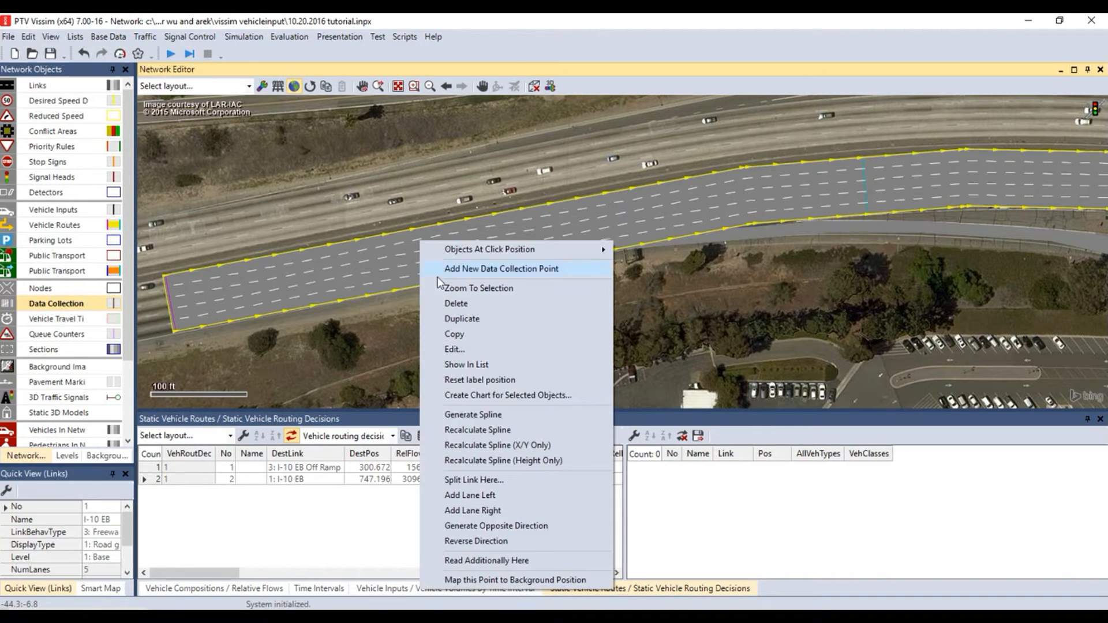
click(445, 273)
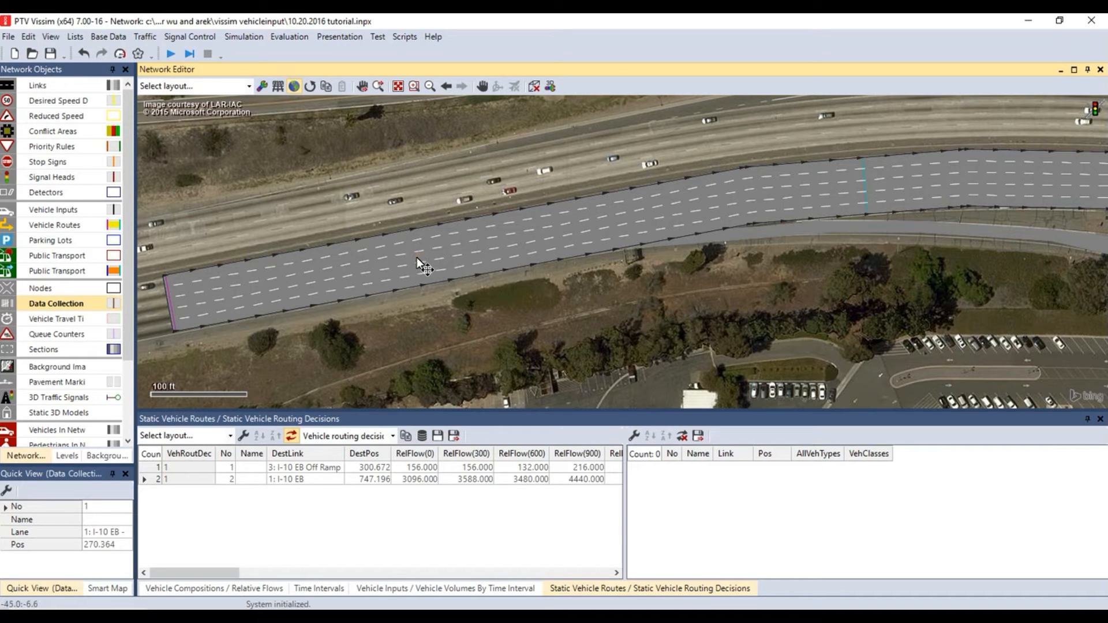
click(420, 261)
right_click(418, 258)
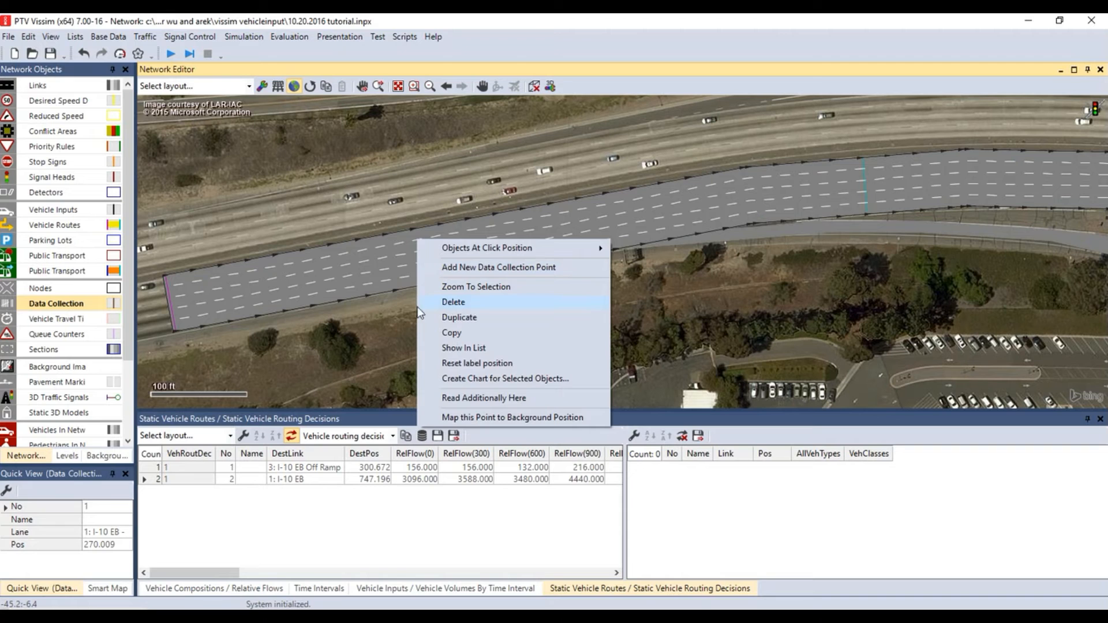
click(452, 302)
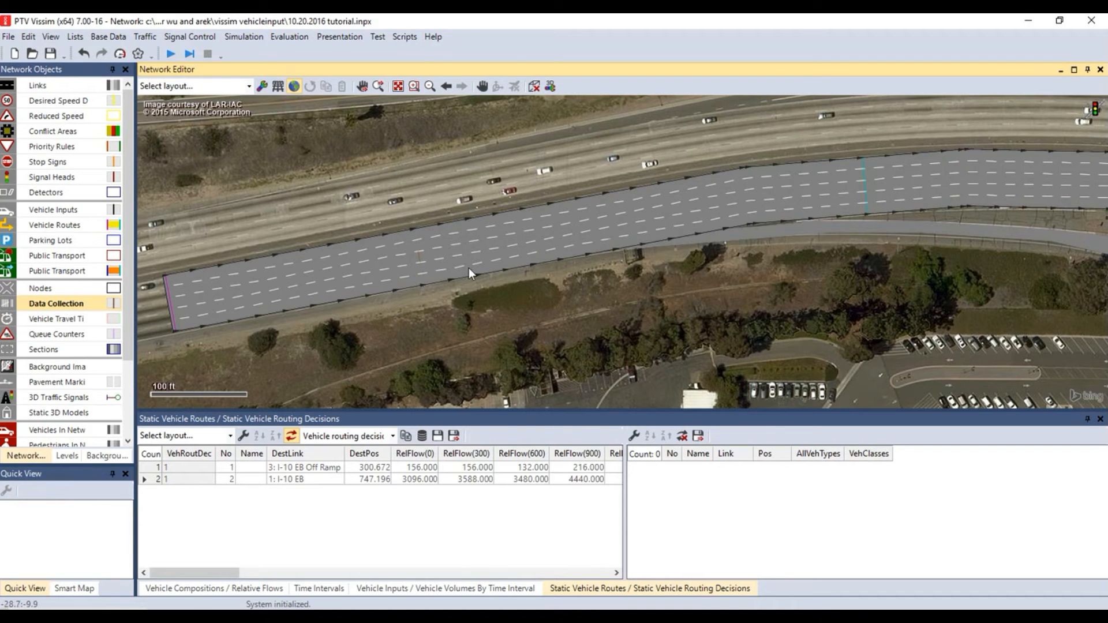
- Add data collection points on I-10 EB lanes 5, 4, 2 and 1, lined up with the lane 3 point
right_click(414, 234)
click(428, 247)
right_click(417, 248)
click(434, 257)
click(424, 268)
right_click(423, 268)
click(451, 288)
click(422, 277)
right_click(422, 277)
click(448, 289)
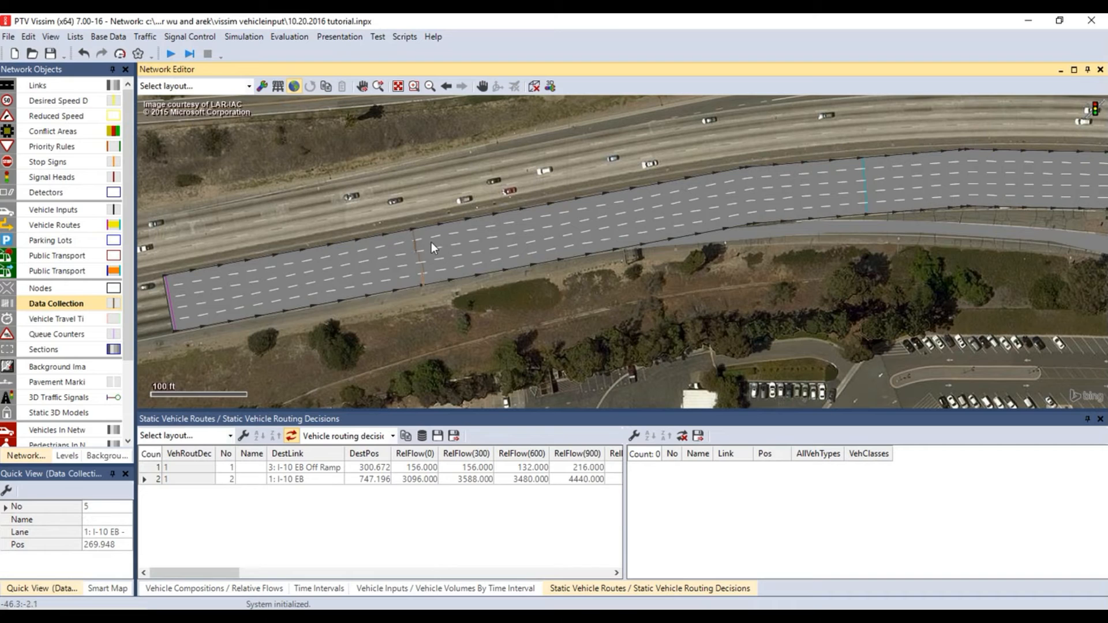
- Show the data collection points in a list and name all five of them 772903
double_click(415, 234)
text(772903)
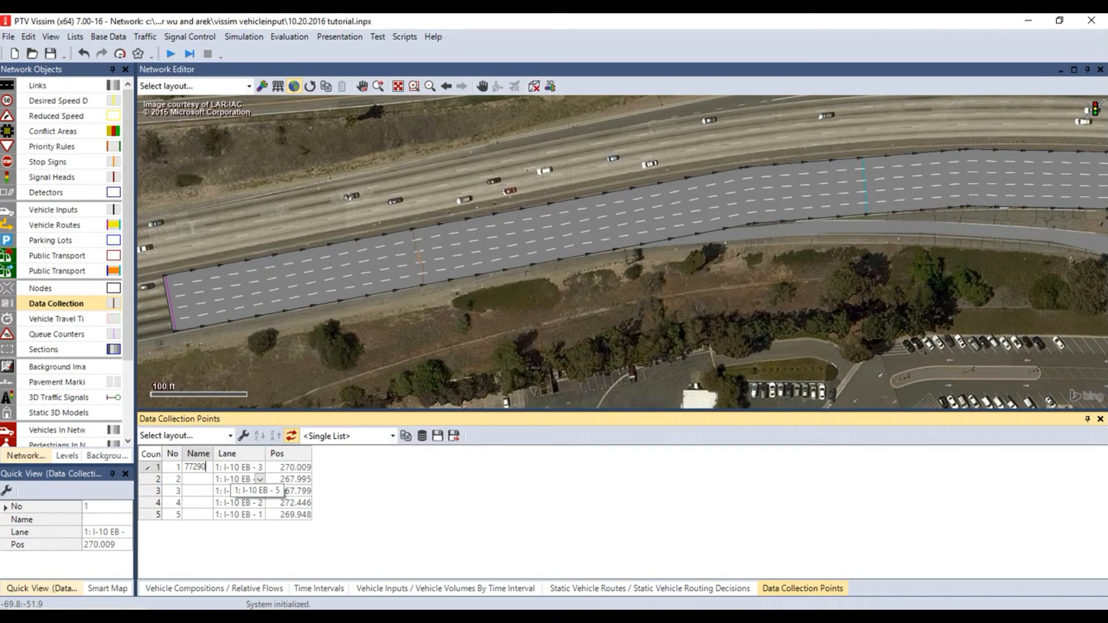
key(Down)
text(7)
text(3)
click(192, 495)
text(772903)
click(197, 502)
text(772903)
click(185, 516)
text(772903)
click(483, 505)
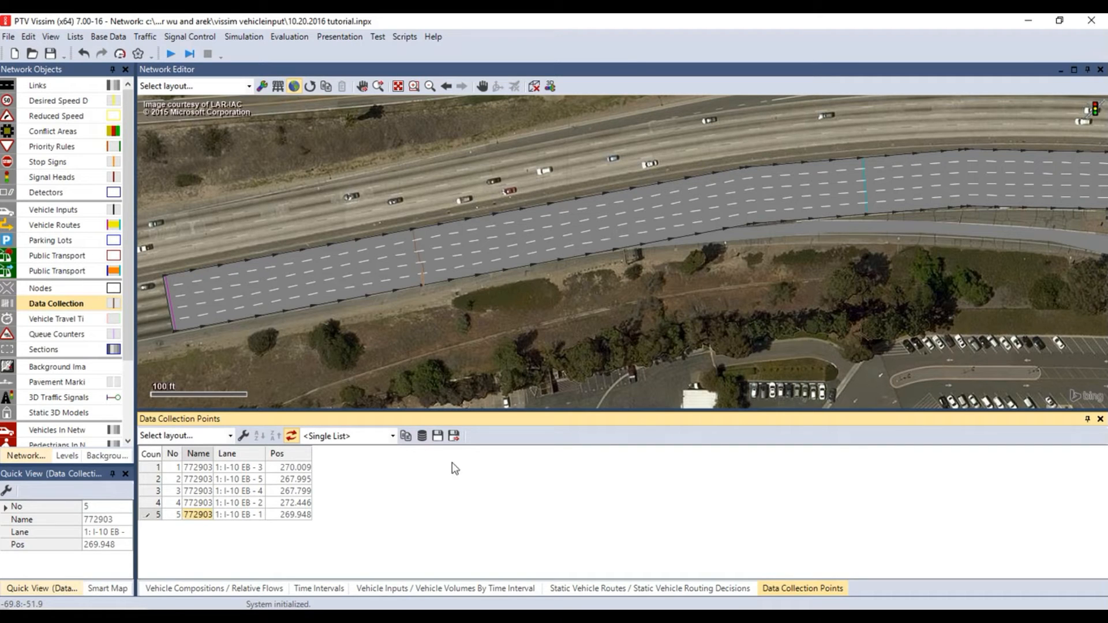
- Show the Data Collection Measurements list and generate all measurements grouped from the five data collection points
click(75, 37)
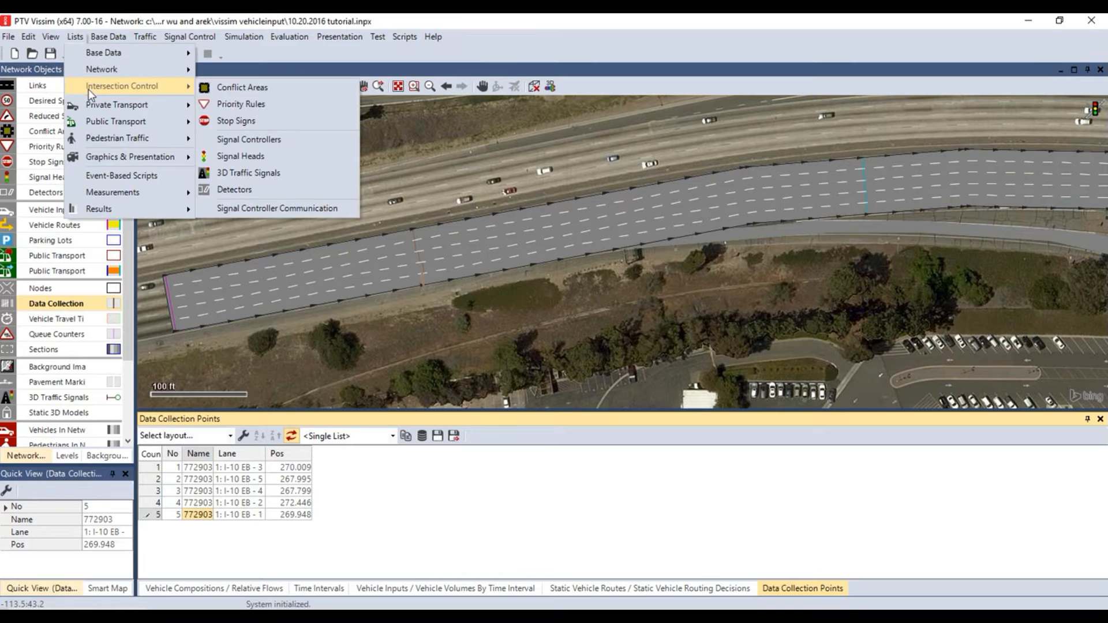
mouse_move(137, 192)
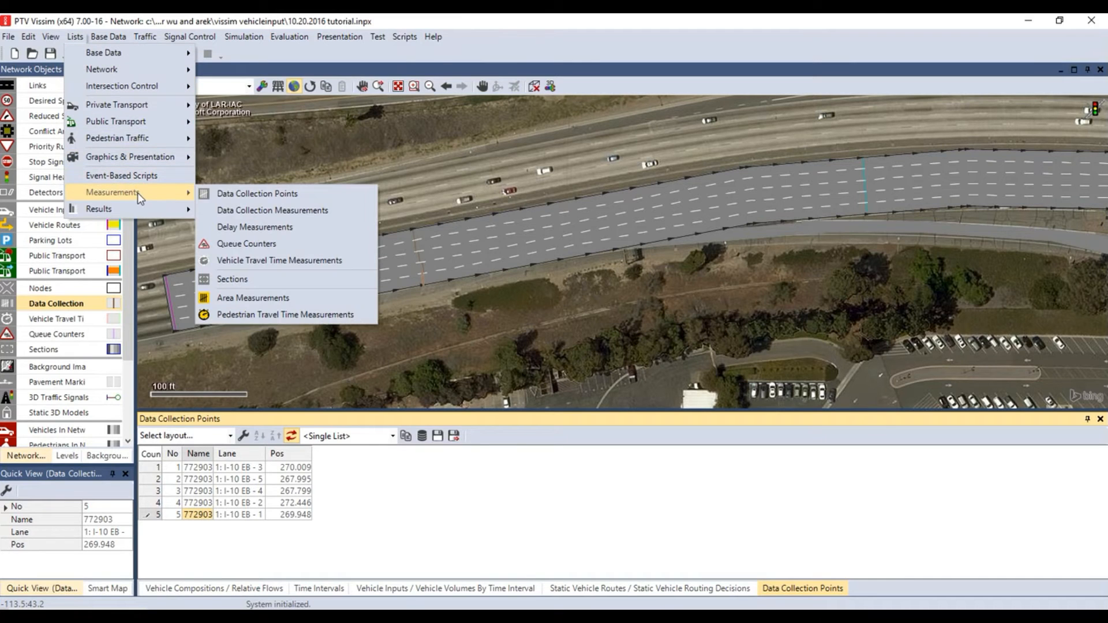
click(233, 217)
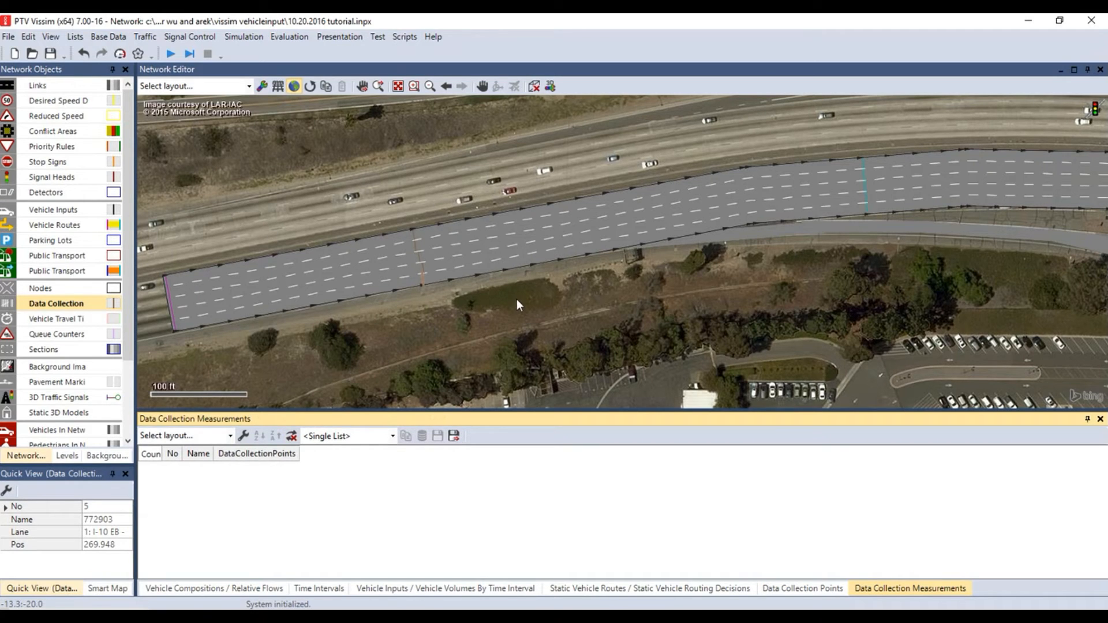
right_click(388, 563)
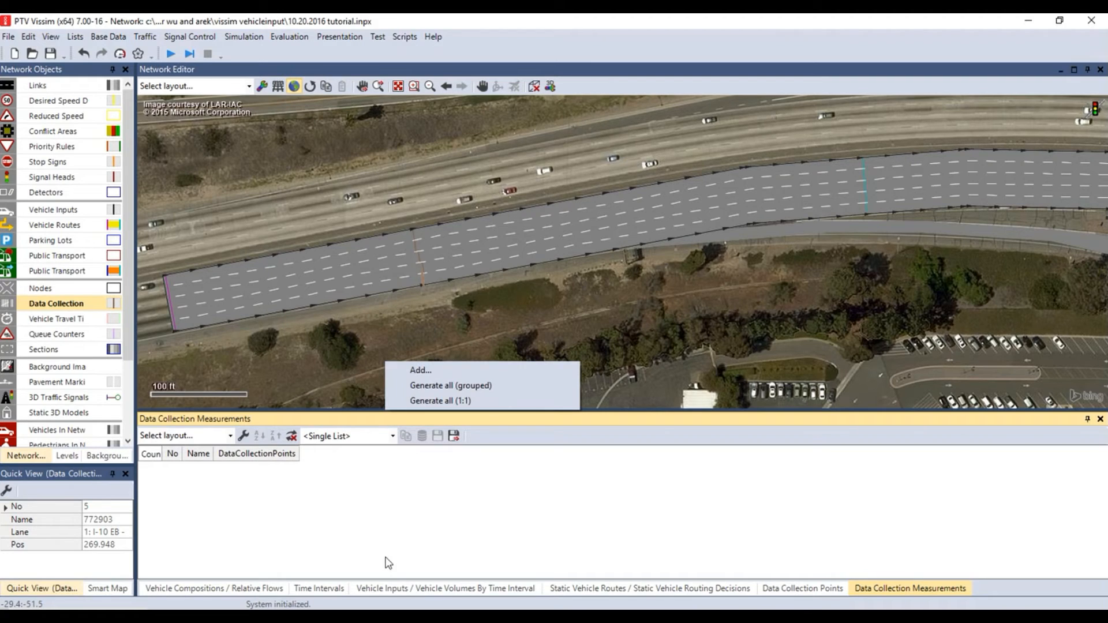
click(465, 386)
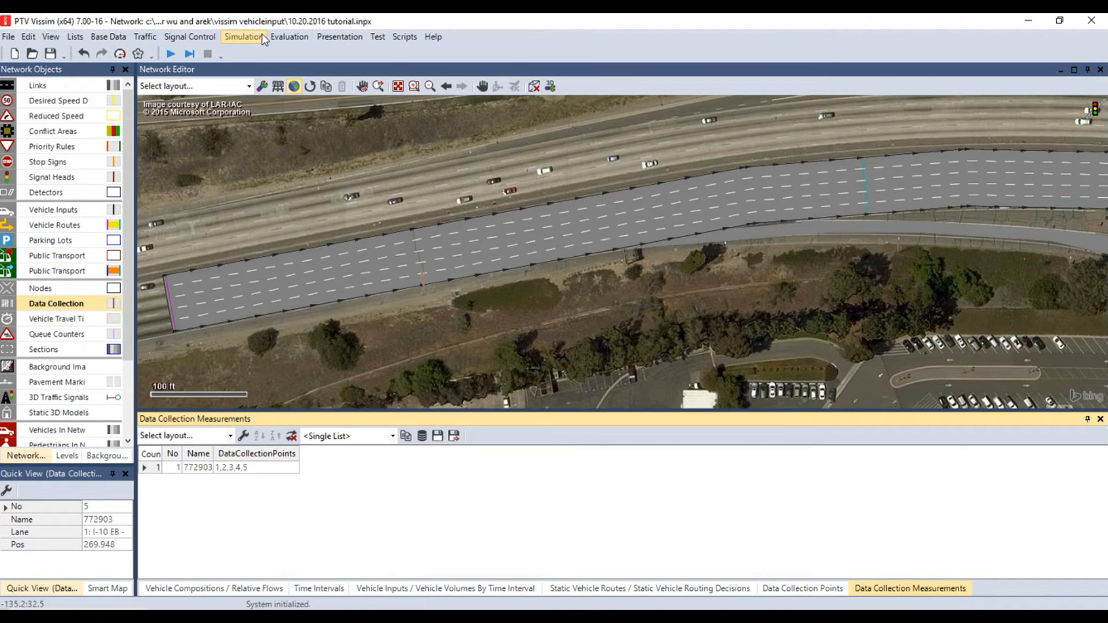
- In the evaluation configuration, set result management to keep the result attributes of all simulation runs
click(276, 41)
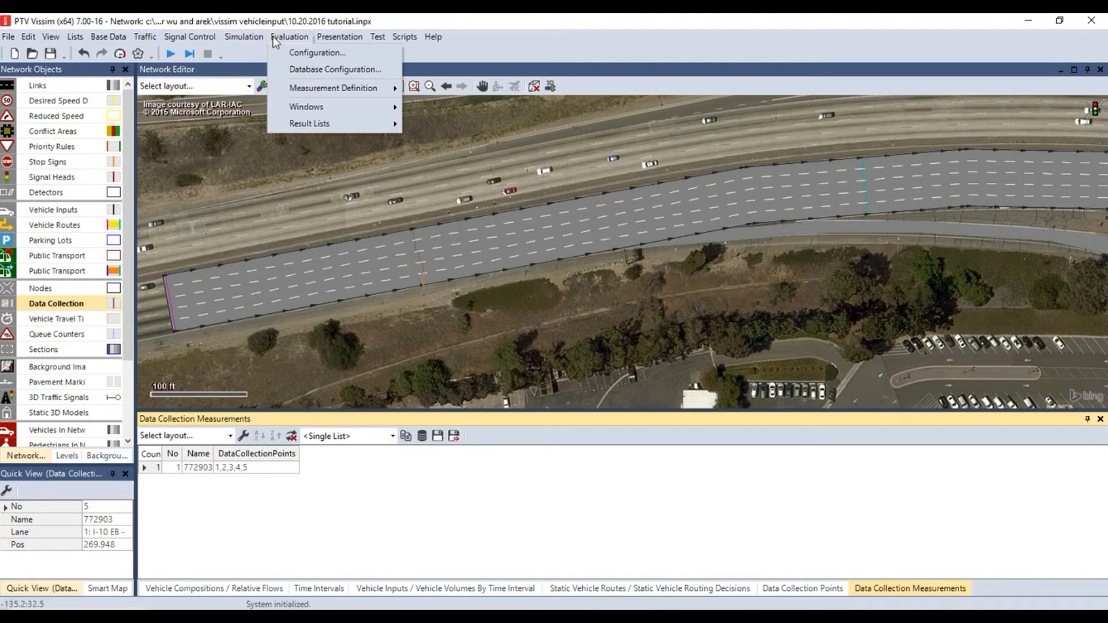
click(279, 48)
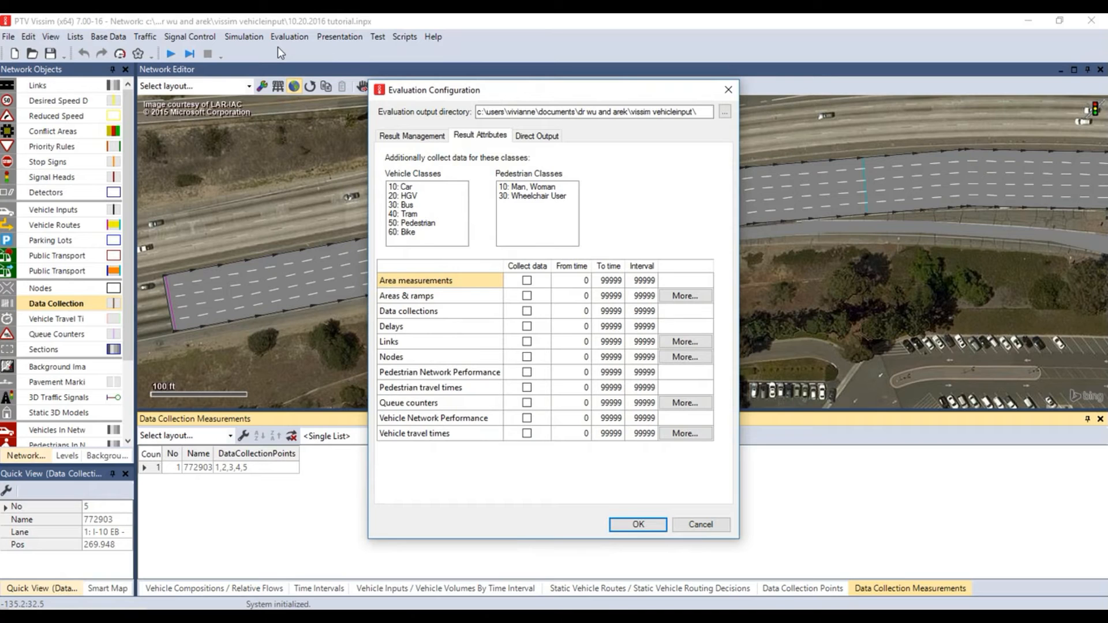
click(418, 138)
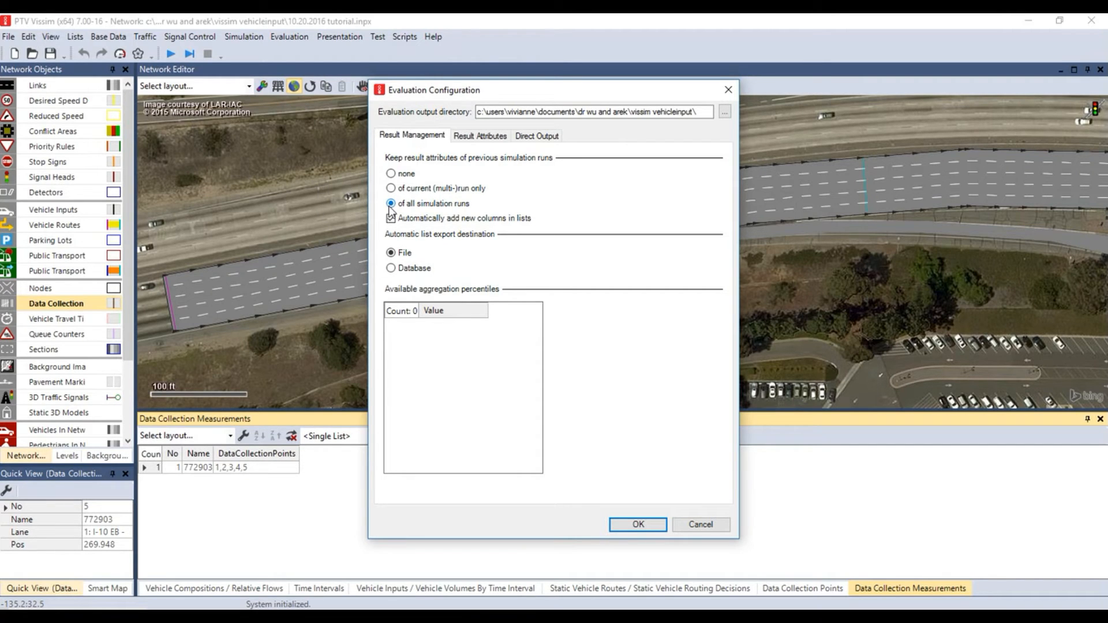
click(391, 219)
- Enable result collection for Data collections up to 10800 at 300-second intervals and apply the evaluation configuration
click(470, 137)
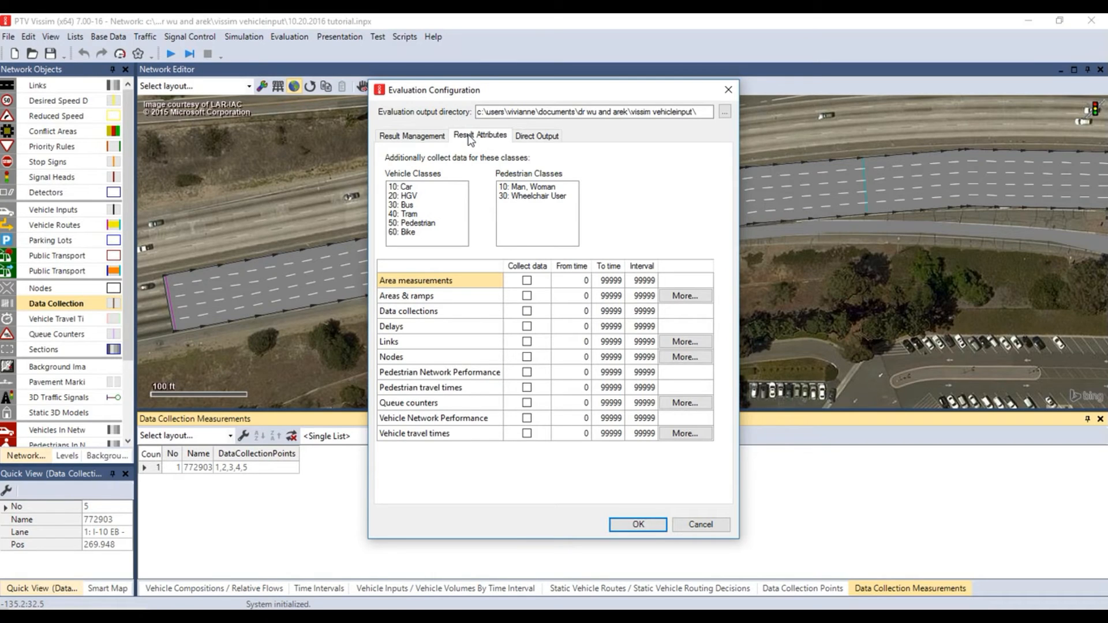
click(526, 312)
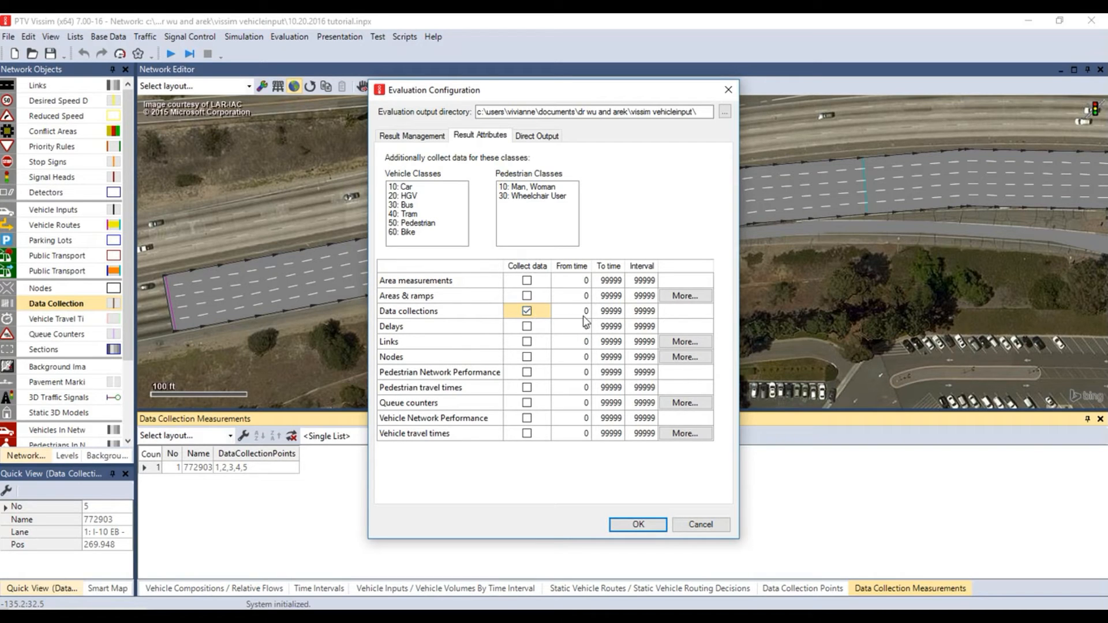
click(616, 315)
text(10800)
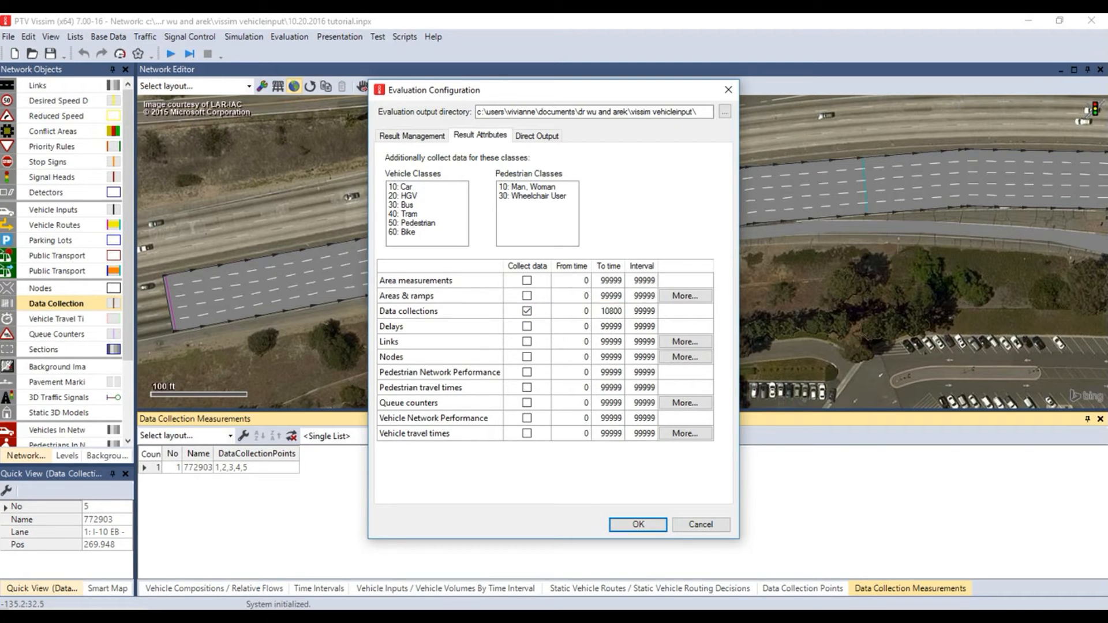
click(636, 310)
click(637, 526)
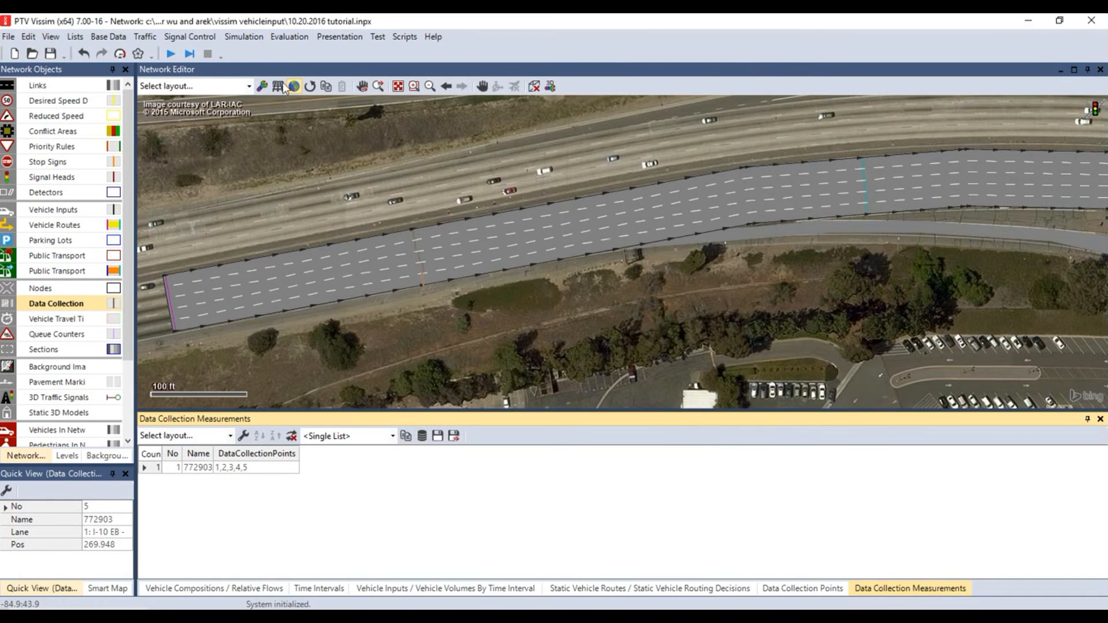
- Set the simulation period to 10800 simulation seconds in the simulation parameters
click(247, 36)
click(250, 53)
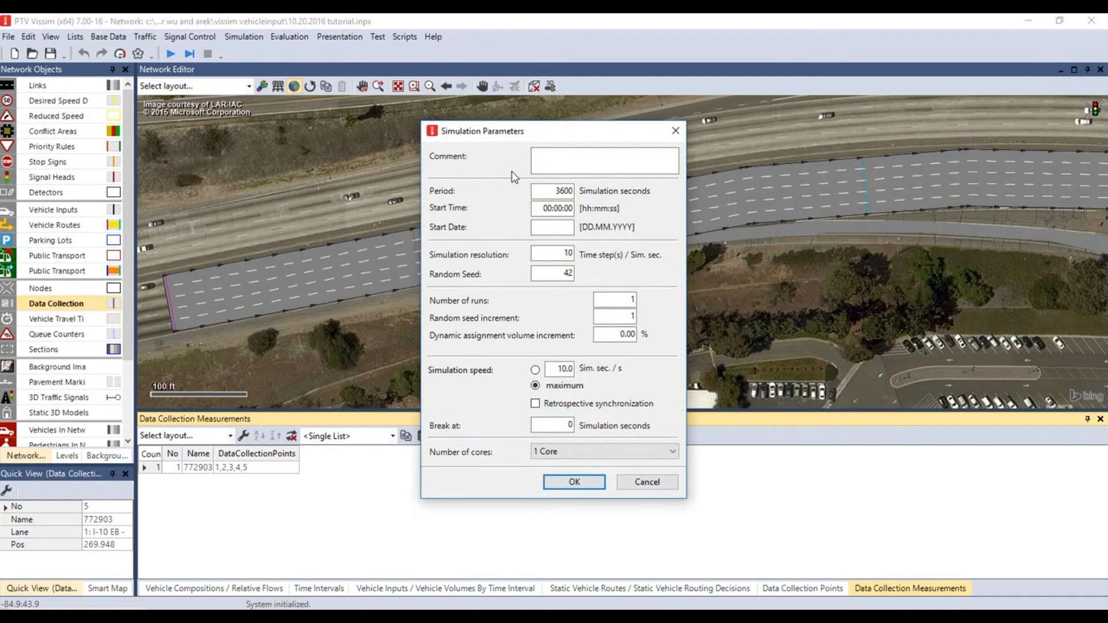
drag(534, 191, 625, 196)
text(10800)
click(576, 482)
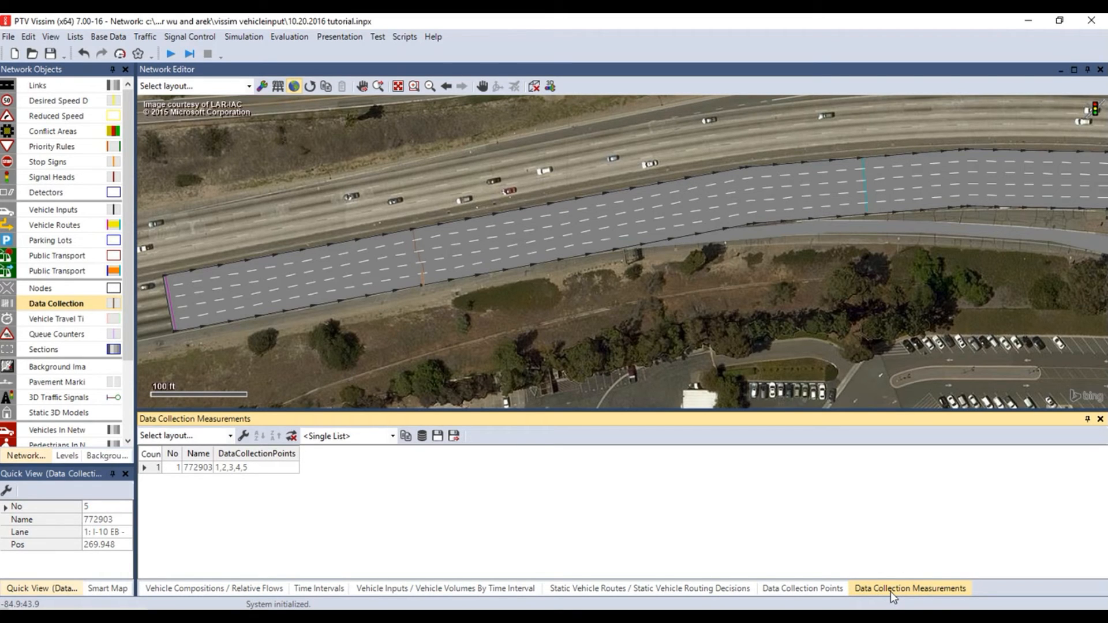
- In the attribute selection for the Data Collection Measurements list, filter simulation runs to the current run only
click(243, 438)
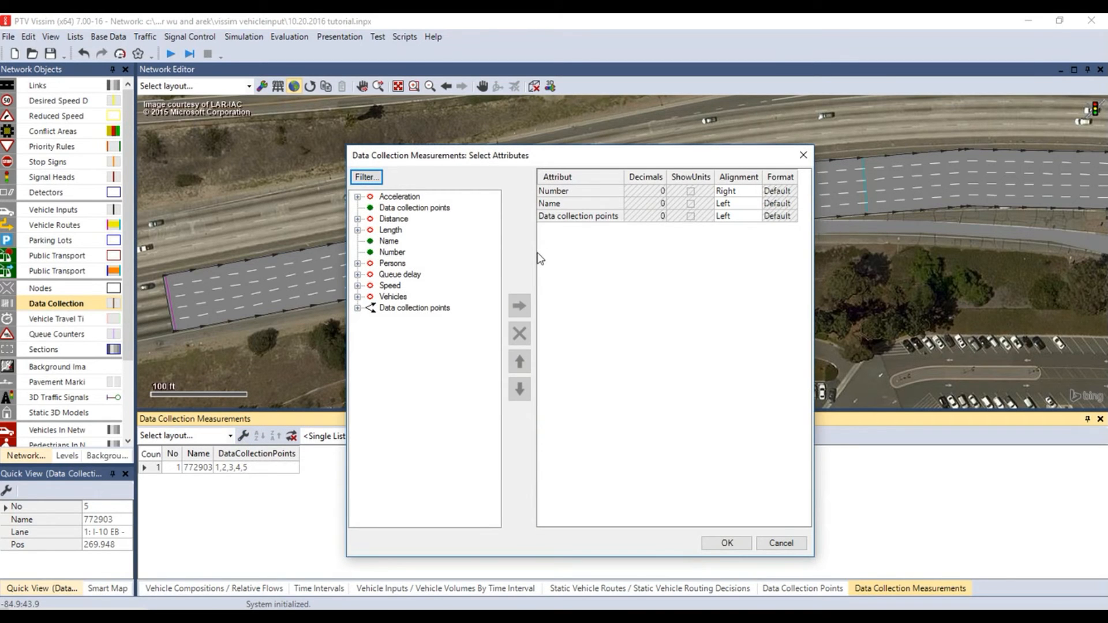
click(367, 177)
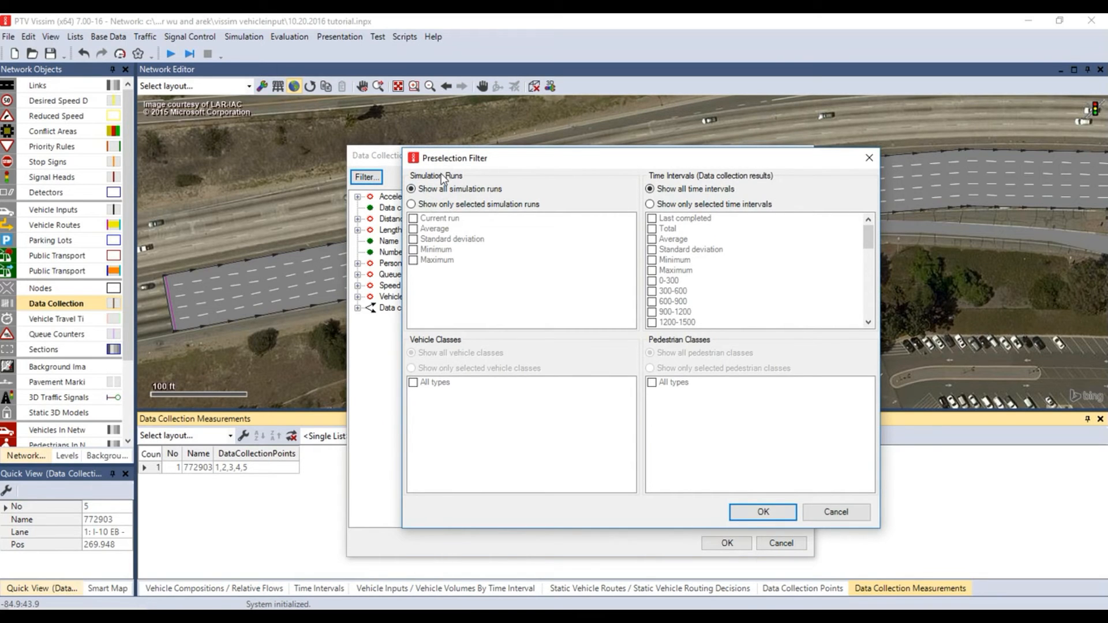
click(413, 209)
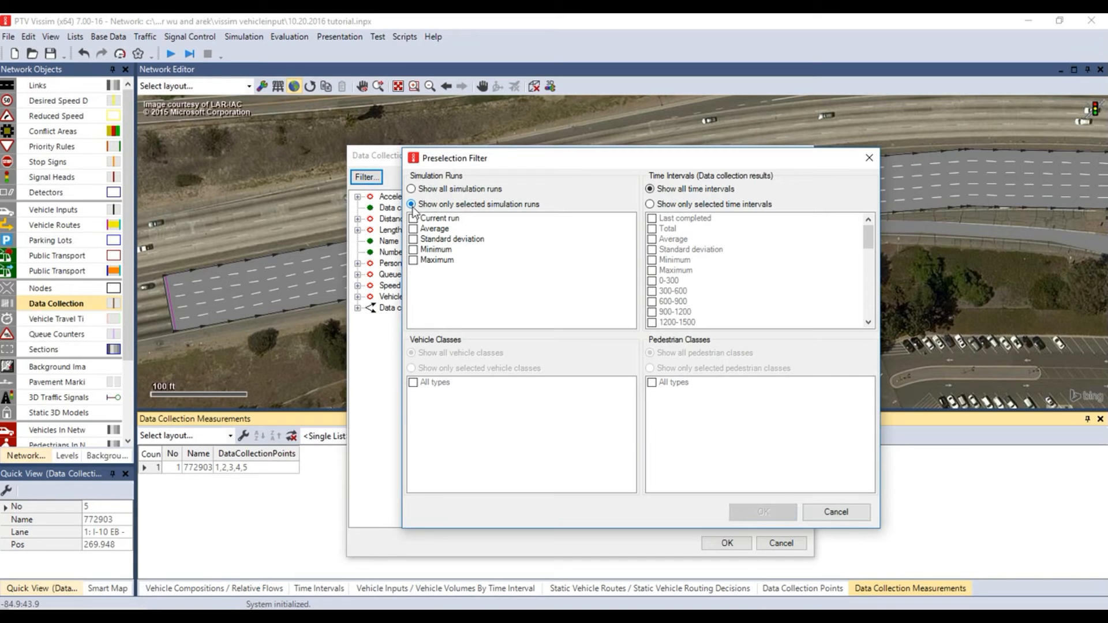
click(414, 219)
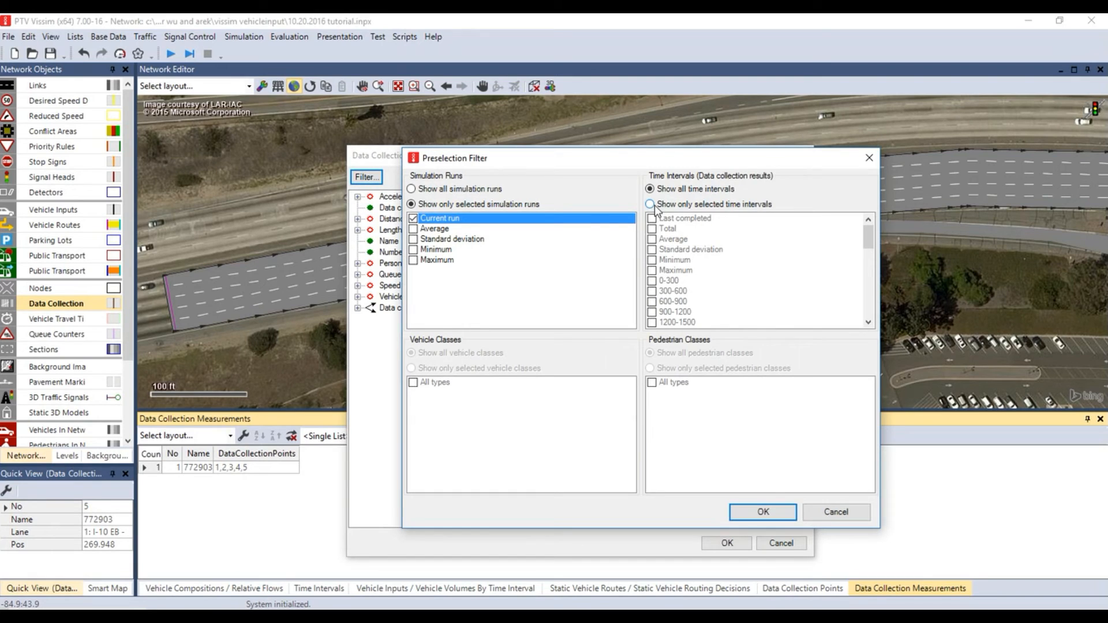
- Limit the filter's time intervals to Last completed, Total, Average and all the 300-second intervals starting from 0-300, then apply it
click(652, 205)
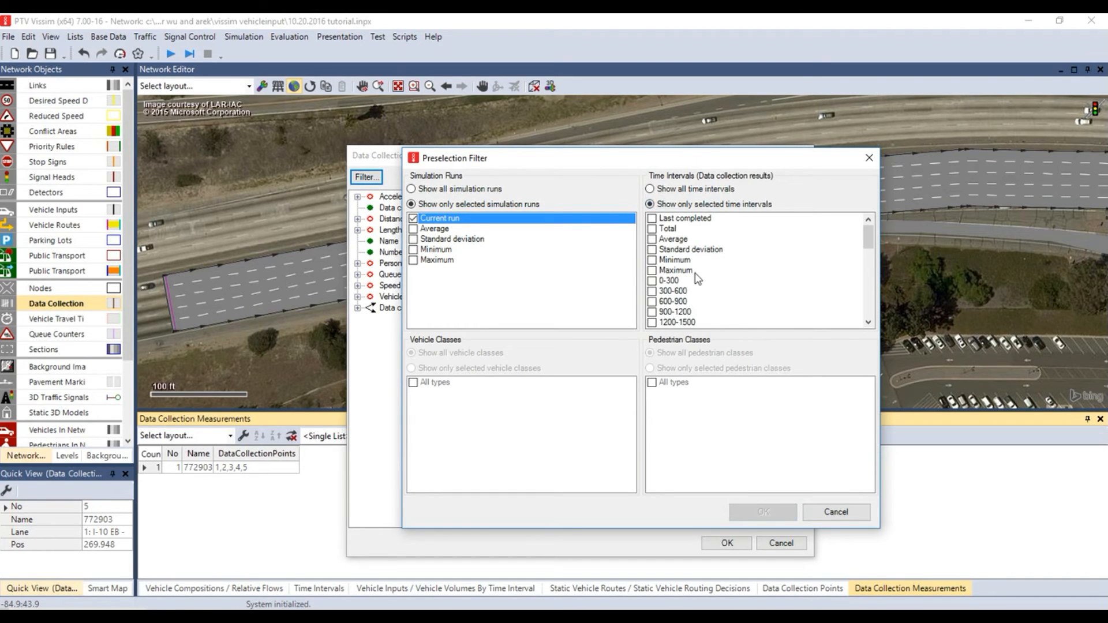
click(653, 219)
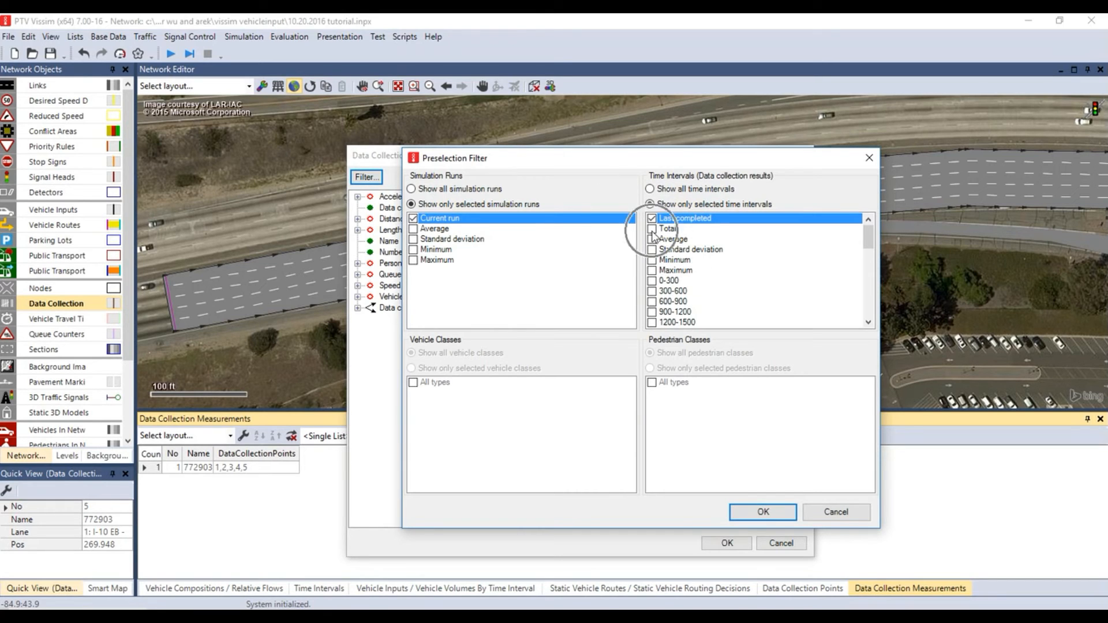
click(653, 230)
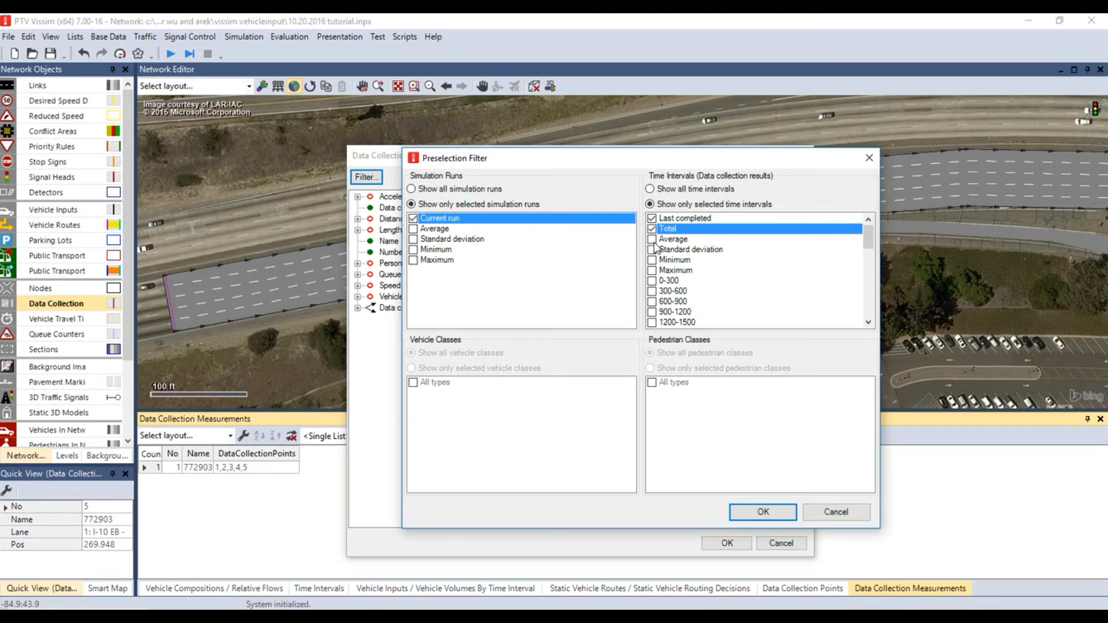
click(653, 239)
click(653, 281)
click(653, 292)
click(653, 302)
click(653, 312)
click(652, 323)
scroll(653, 323, down, 1)
click(653, 302)
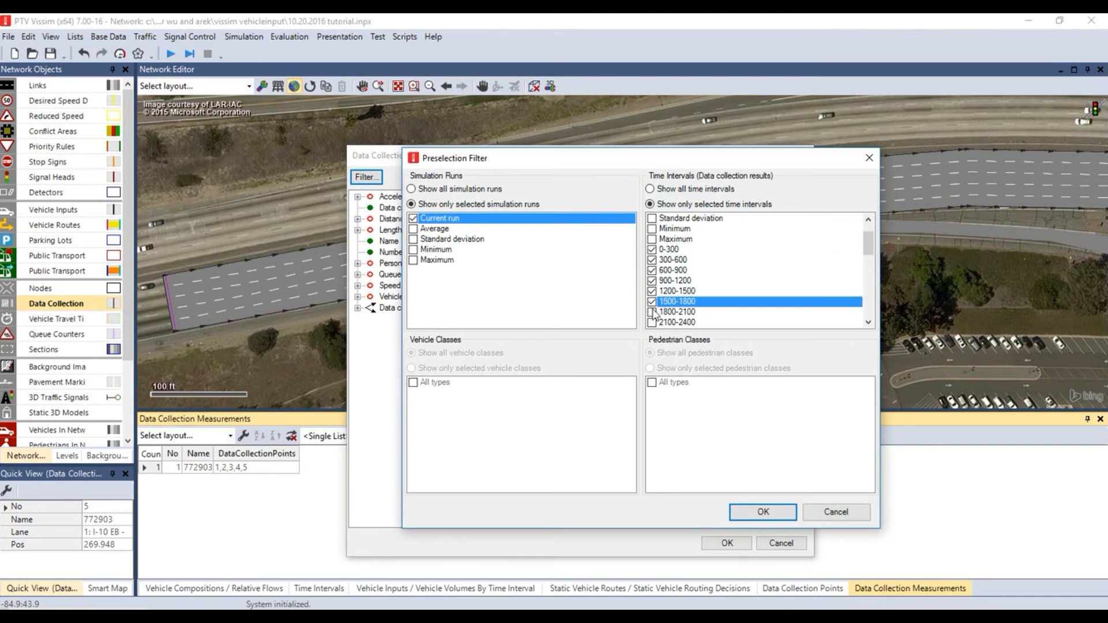
click(653, 312)
click(652, 323)
scroll(653, 323, down, 1)
click(653, 302)
click(653, 313)
click(653, 322)
scroll(654, 323, down, 1)
click(653, 302)
click(653, 313)
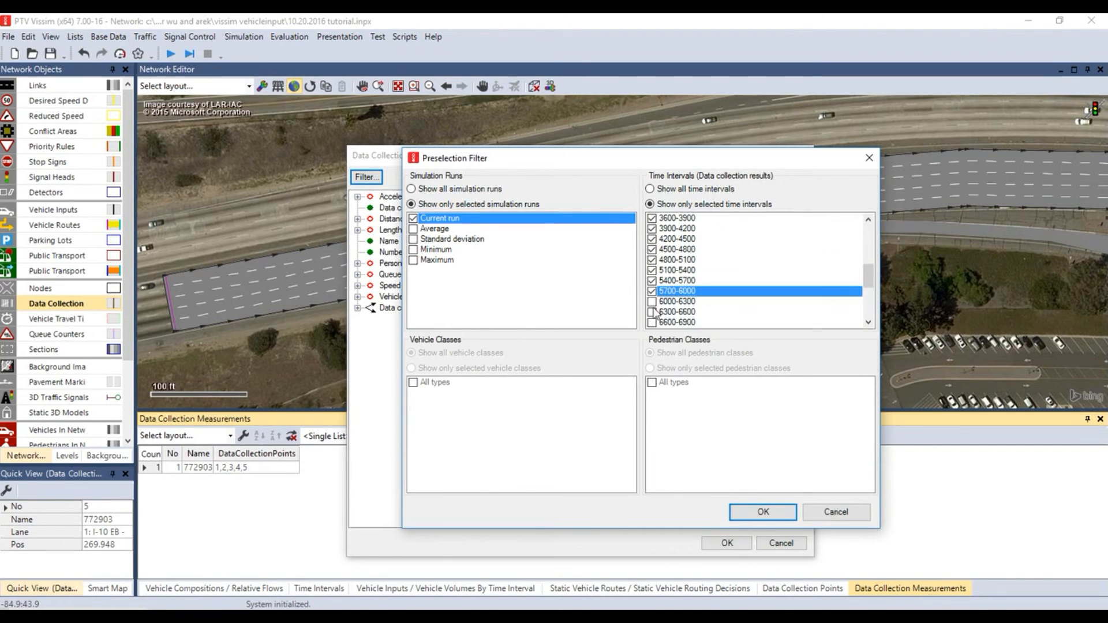
click(653, 313)
click(653, 324)
scroll(652, 323, down, 1)
click(653, 302)
scroll(653, 302, down, 1)
click(652, 291)
click(653, 302)
click(653, 313)
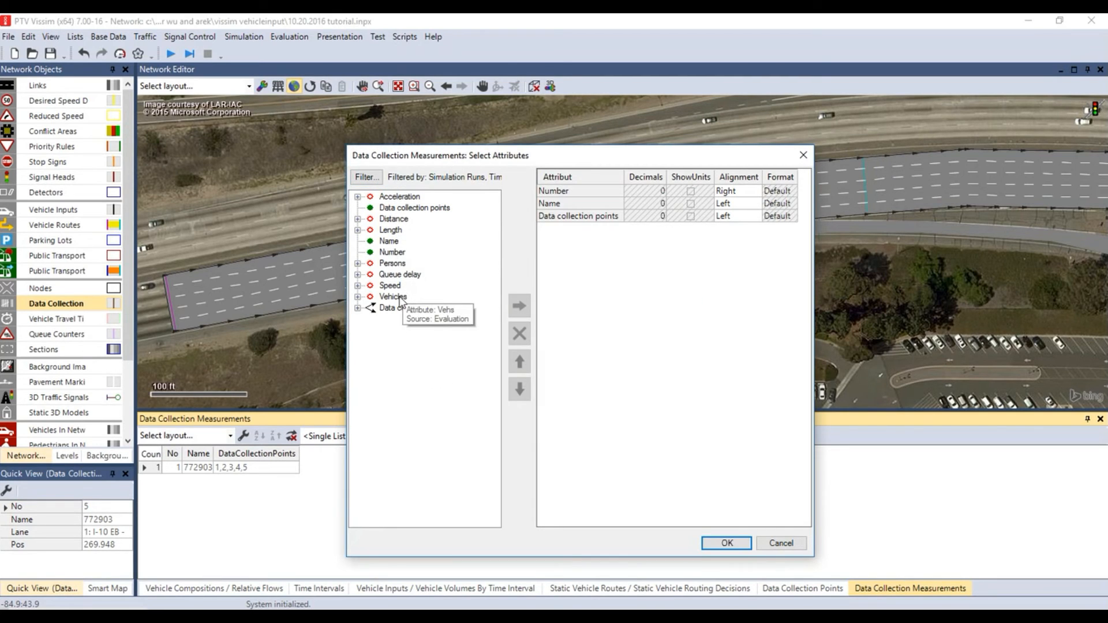
- Add the filtered Vehicles attributes as columns of the Data Collection Measurements list and confirm the selection
click(400, 297)
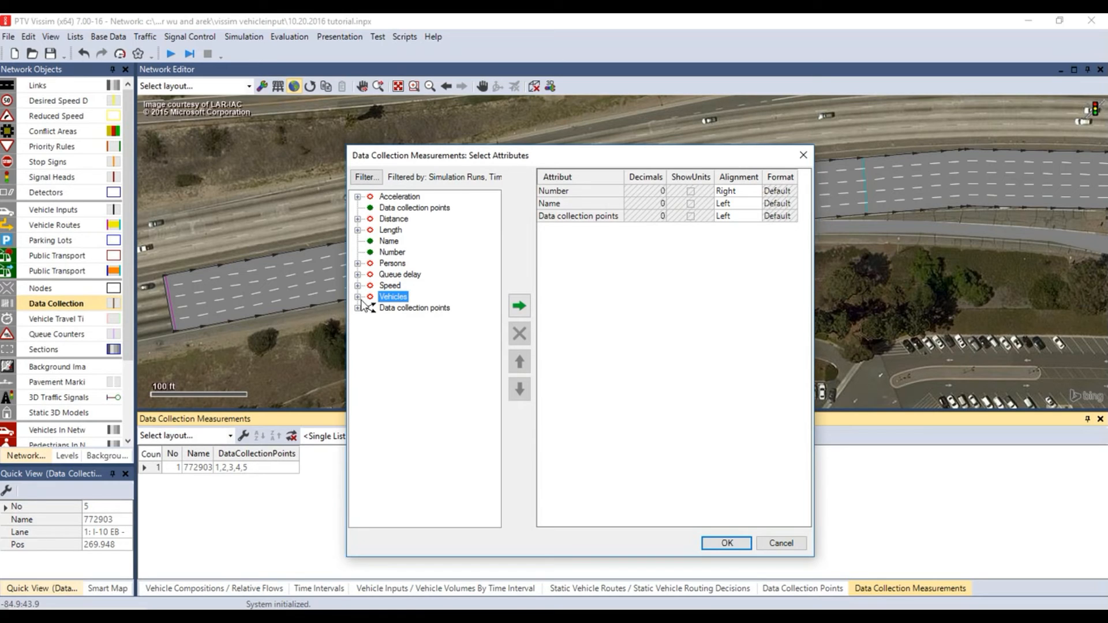
click(522, 303)
drag(808, 200, 785, 207)
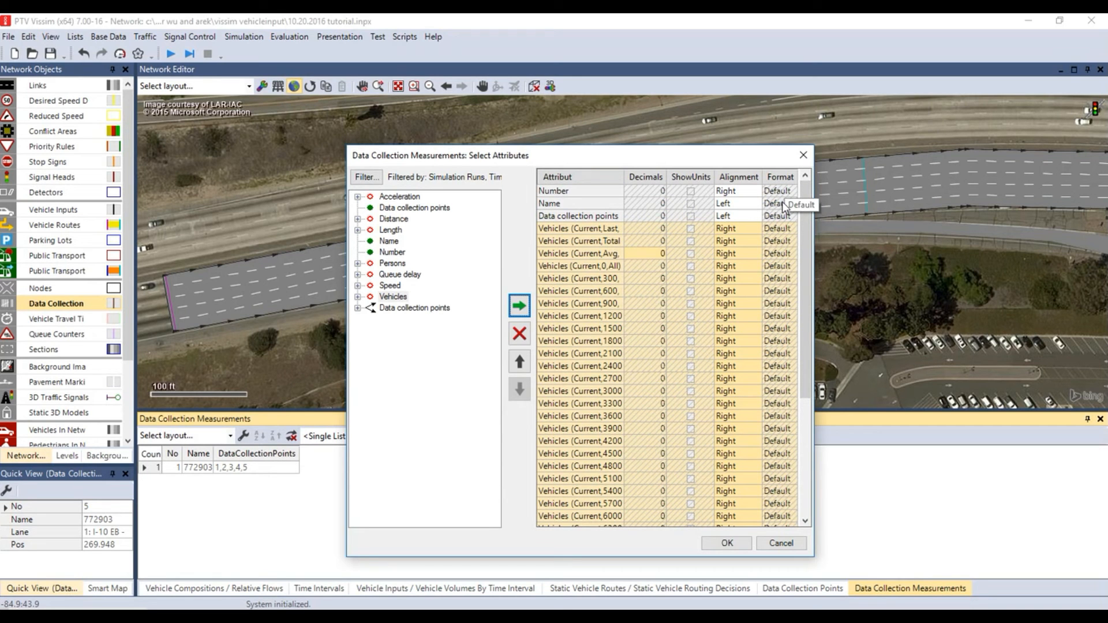
click(718, 542)
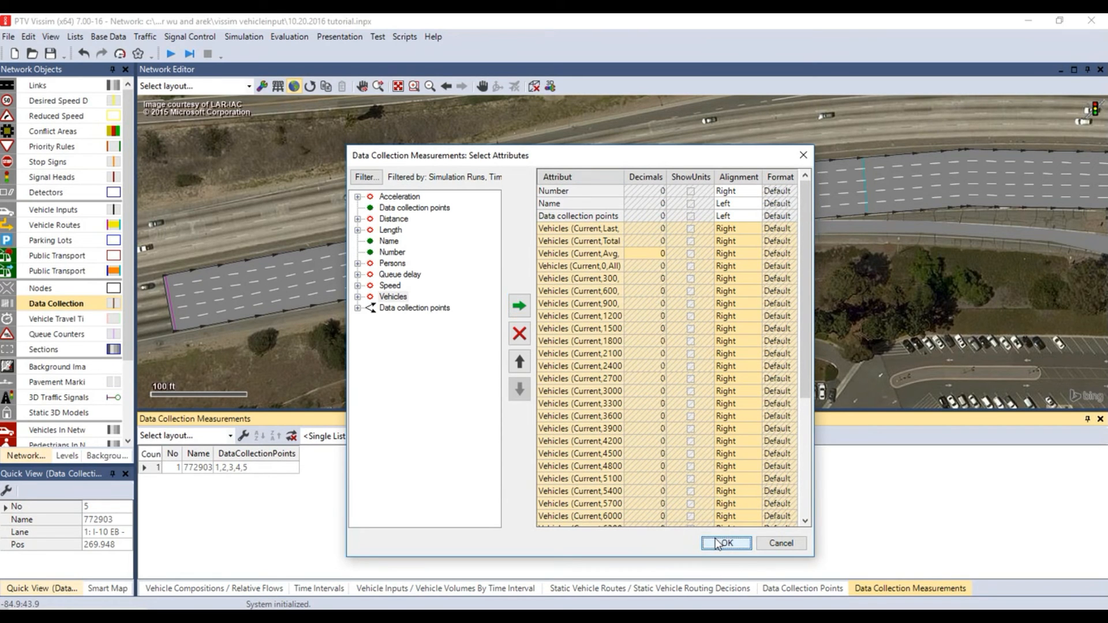
- Save the network under the new file name 10.20.2016 Tutorial 2 in the VISSIM VehicleInput folder
click(791, 593)
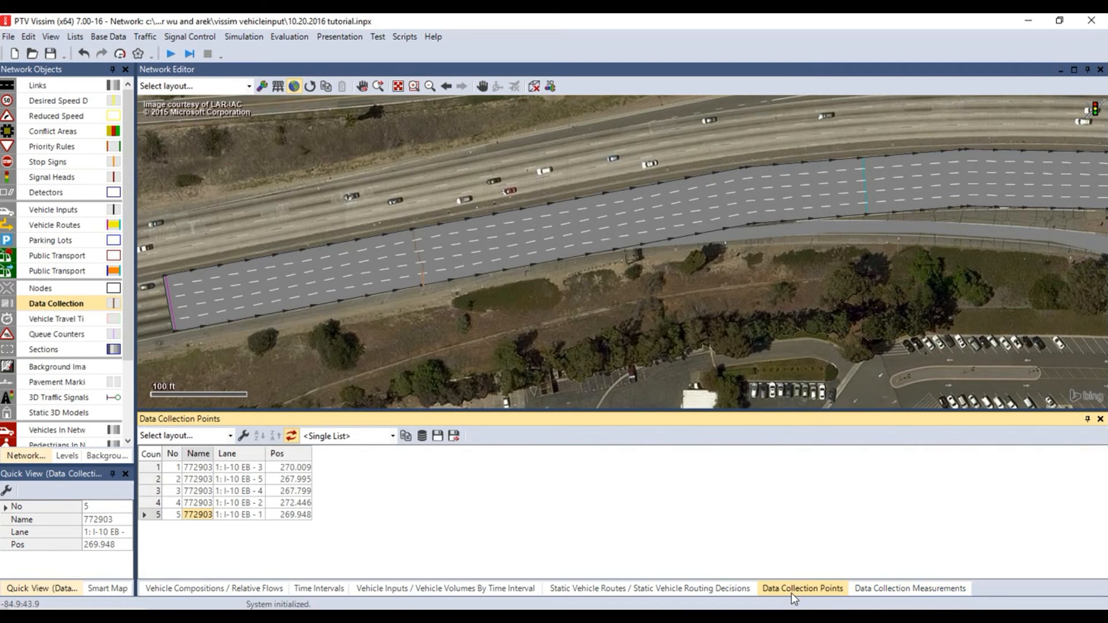
click(9, 36)
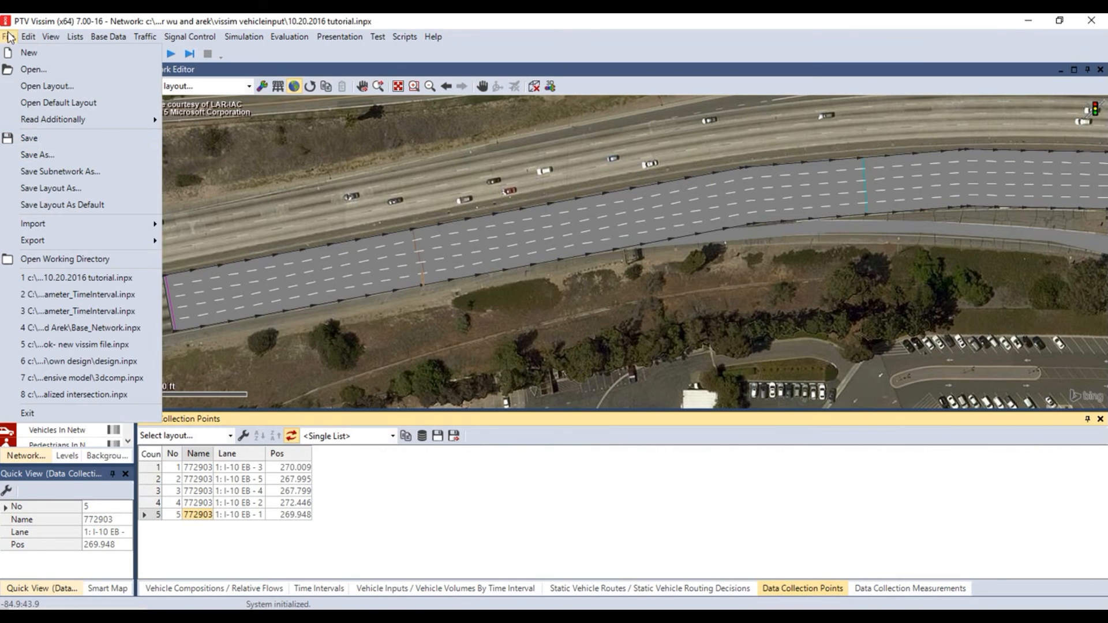
click(51, 153)
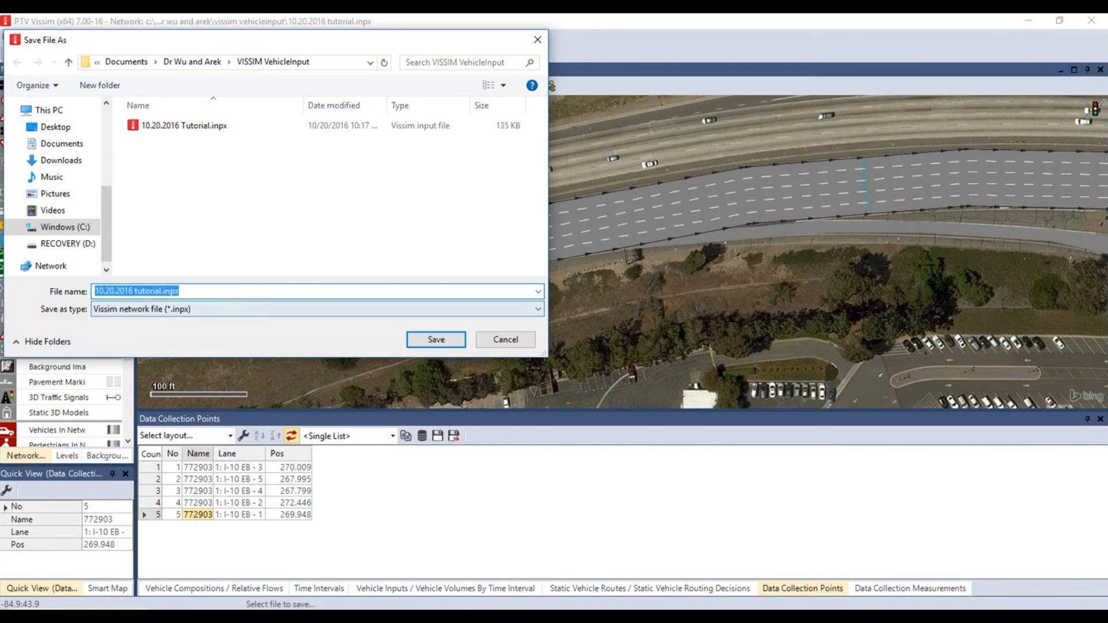
text(10.20.)
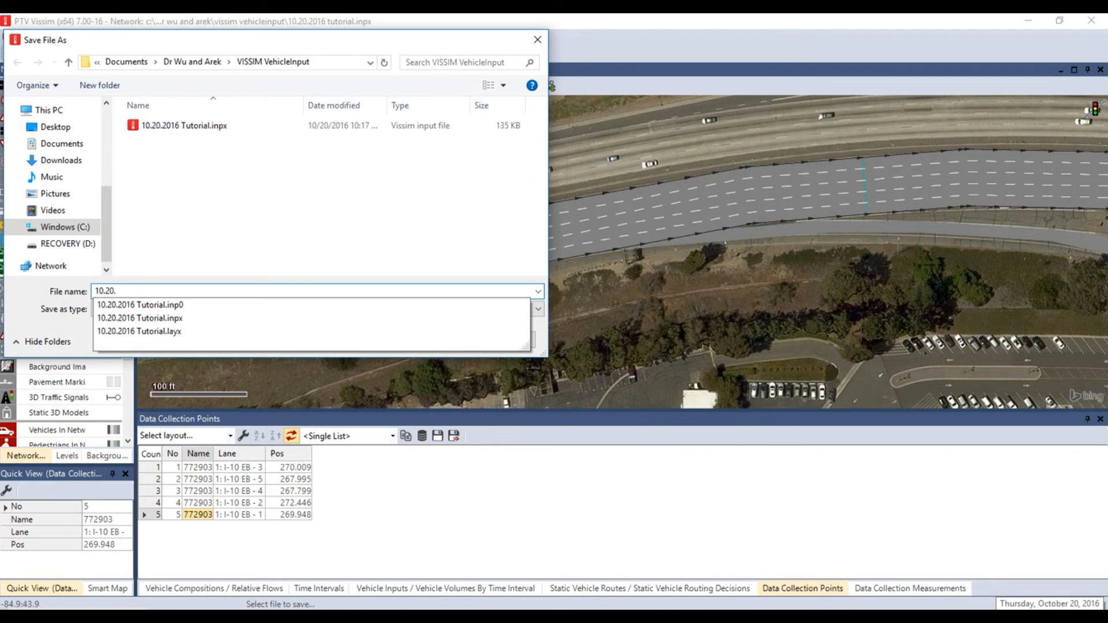
text(2016 Tutorial 2)
key(Return)
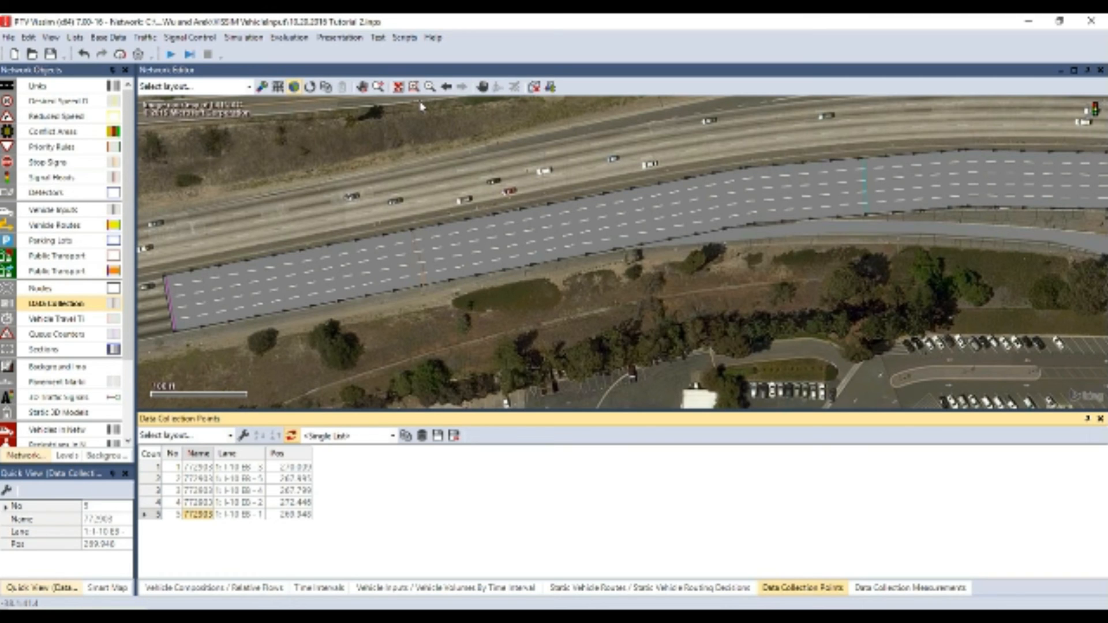
- Choose the VISSIM VehicleInput folder as the evaluation output directory in the evaluation configuration and confirm it
click(292, 37)
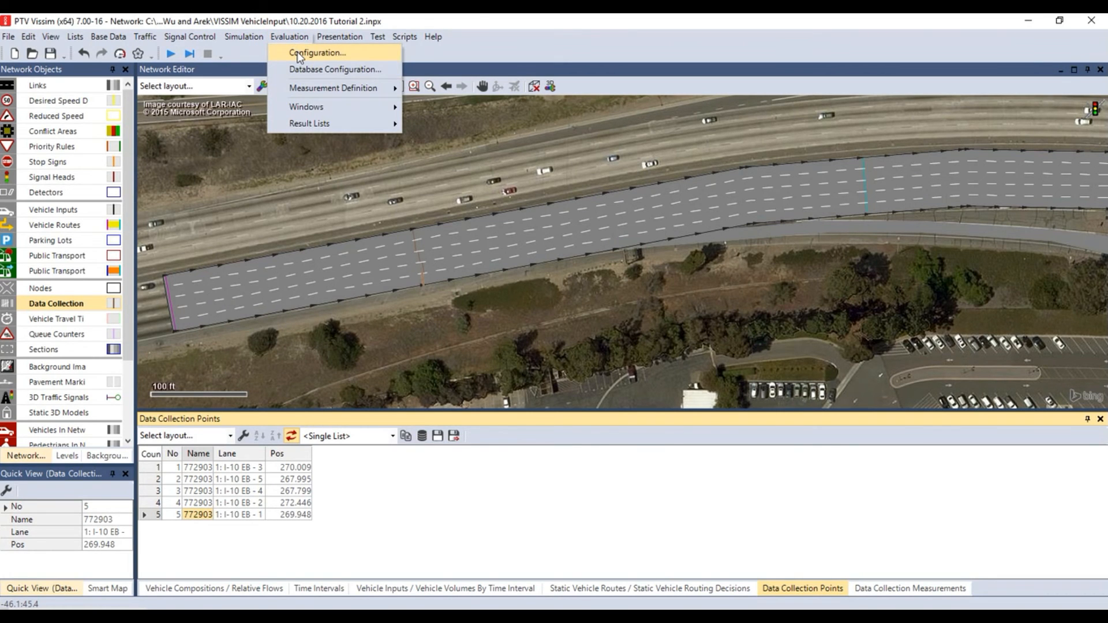
click(297, 52)
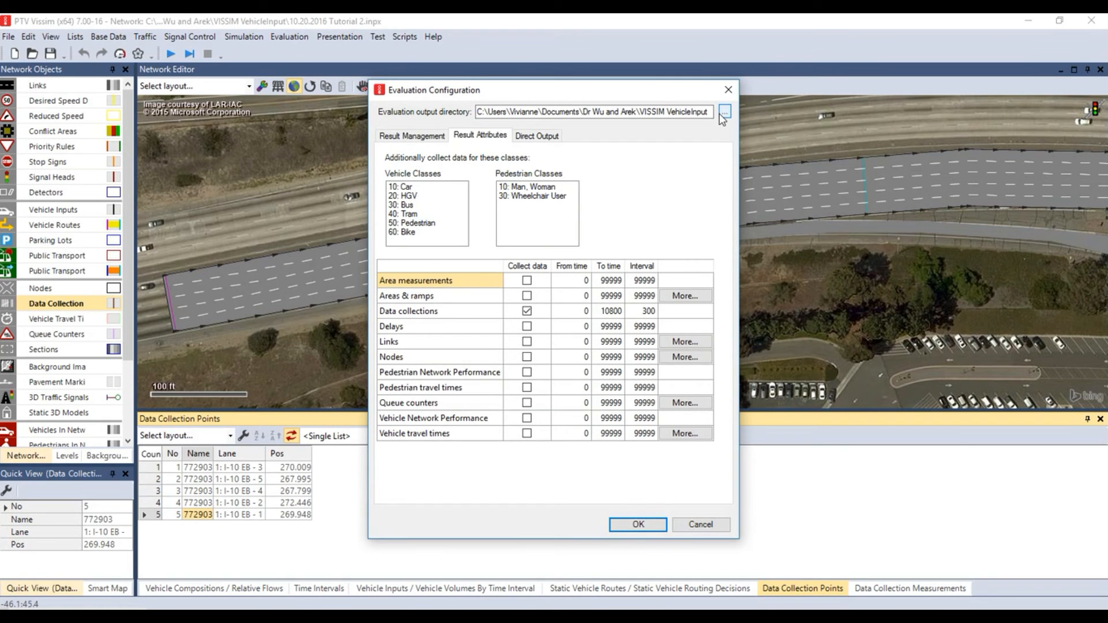
click(725, 112)
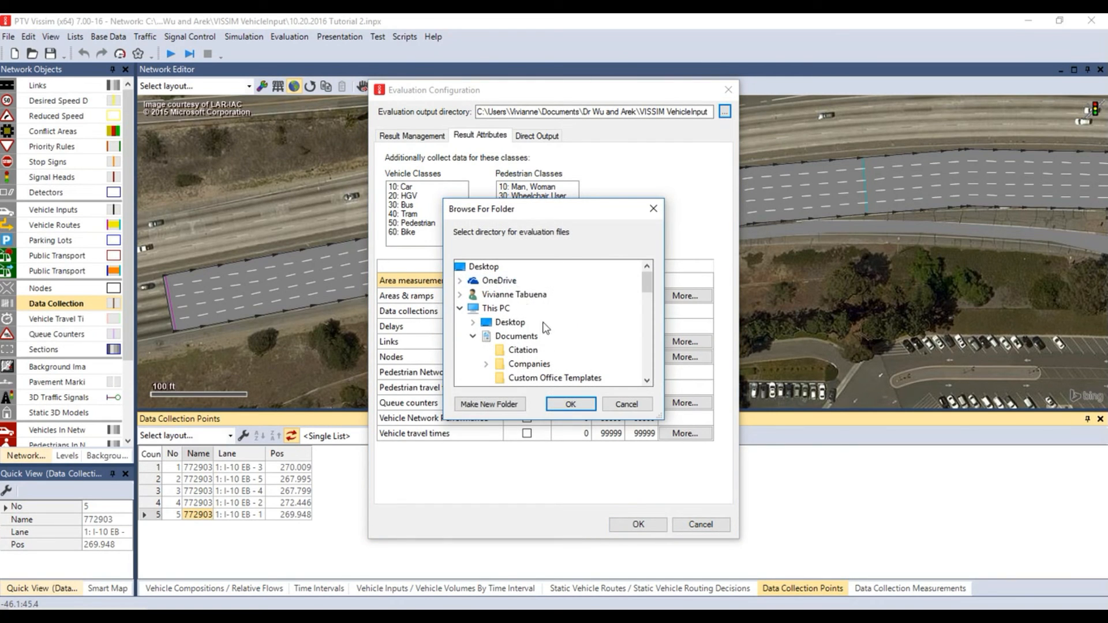
mouse_move(650, 306)
mouse_down()
mouse_move(649, 353)
mouse_move(657, 312)
mouse_up()
click(559, 378)
click(570, 406)
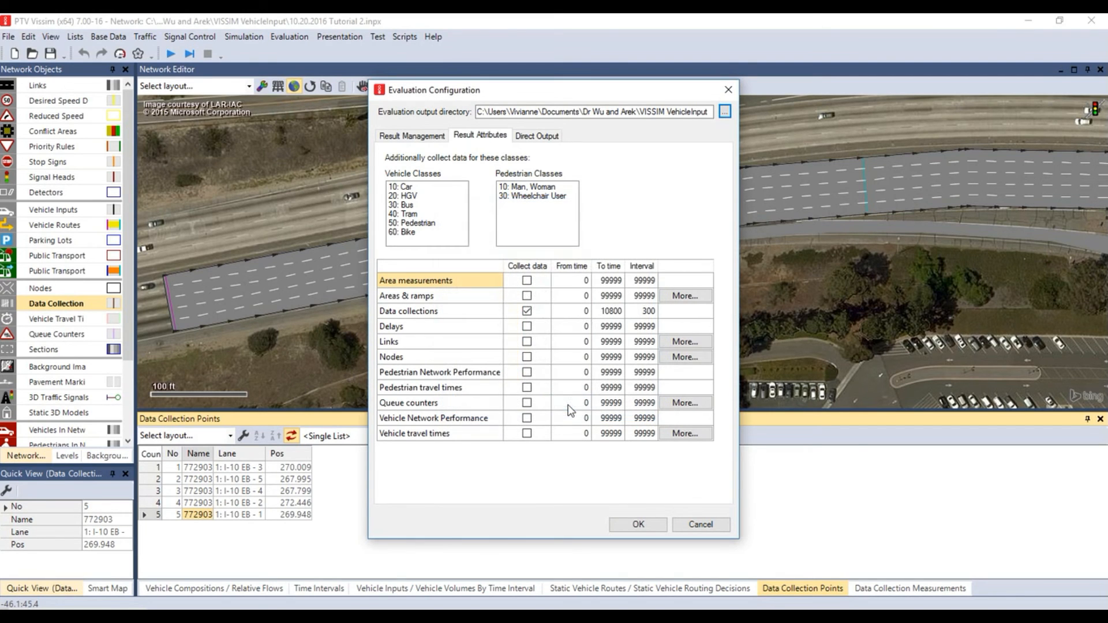
click(643, 529)
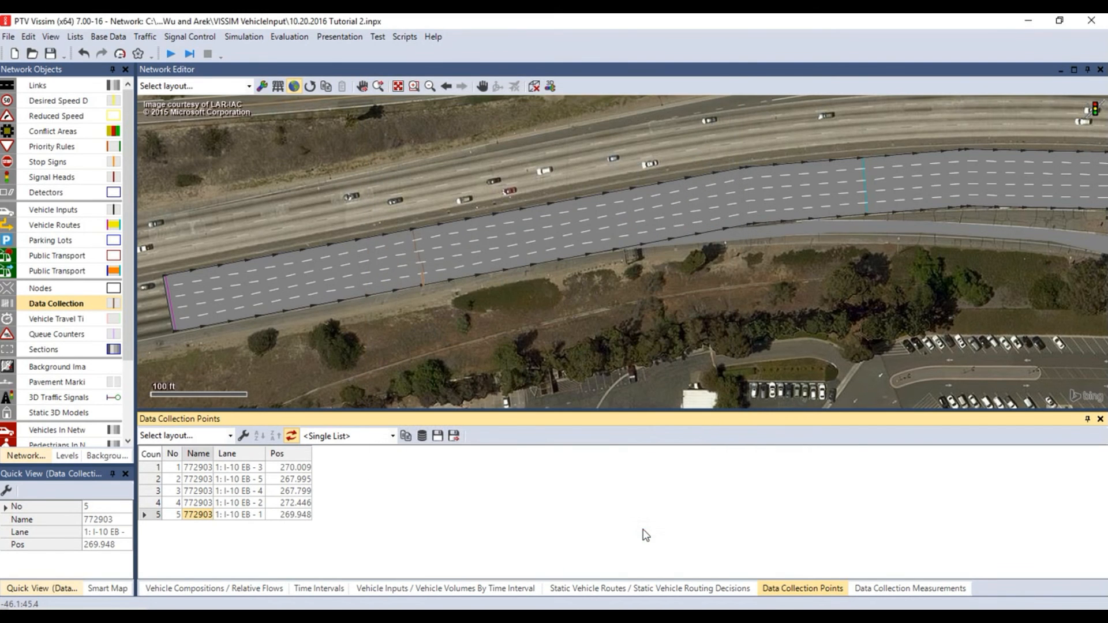
- Set the random seed to 36 and the number of cores to use all cores in the simulation parameters
click(243, 37)
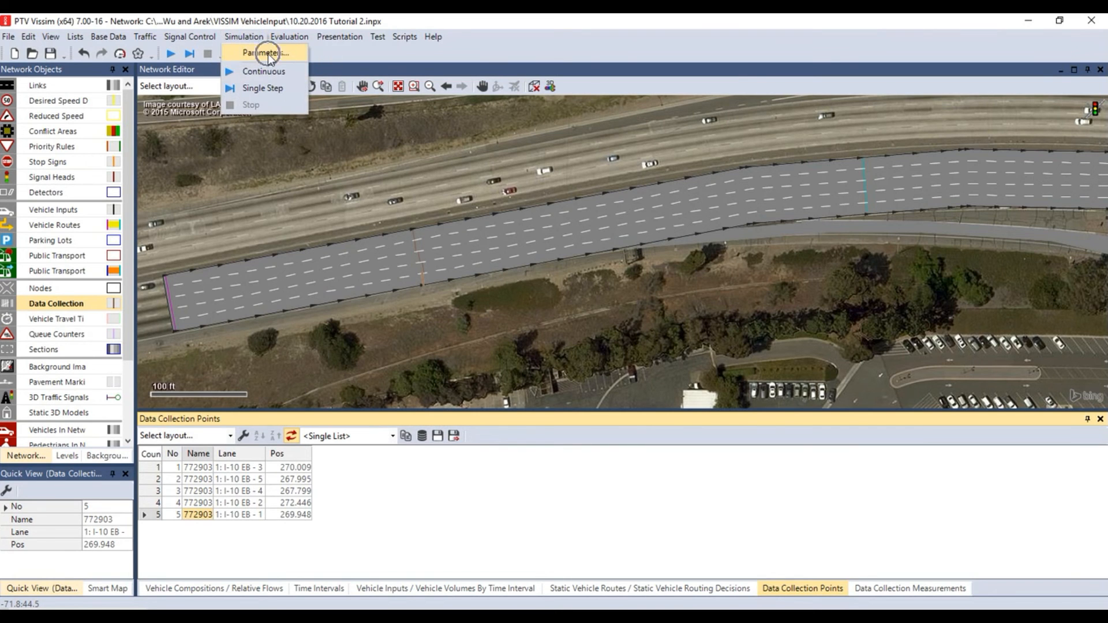
click(267, 54)
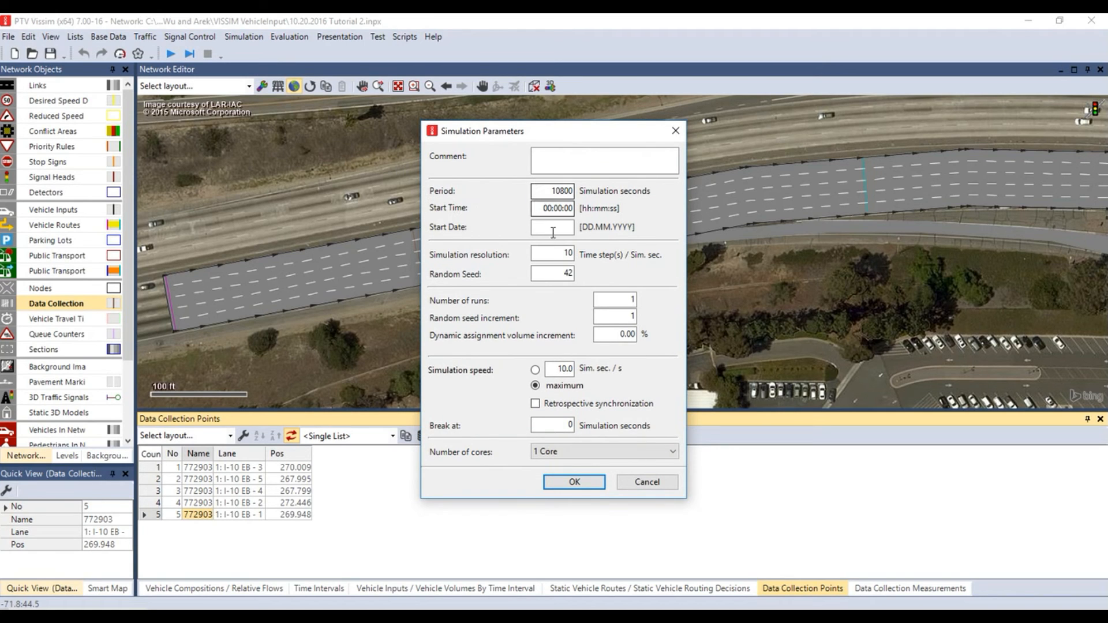
double_click(565, 276)
text(36)
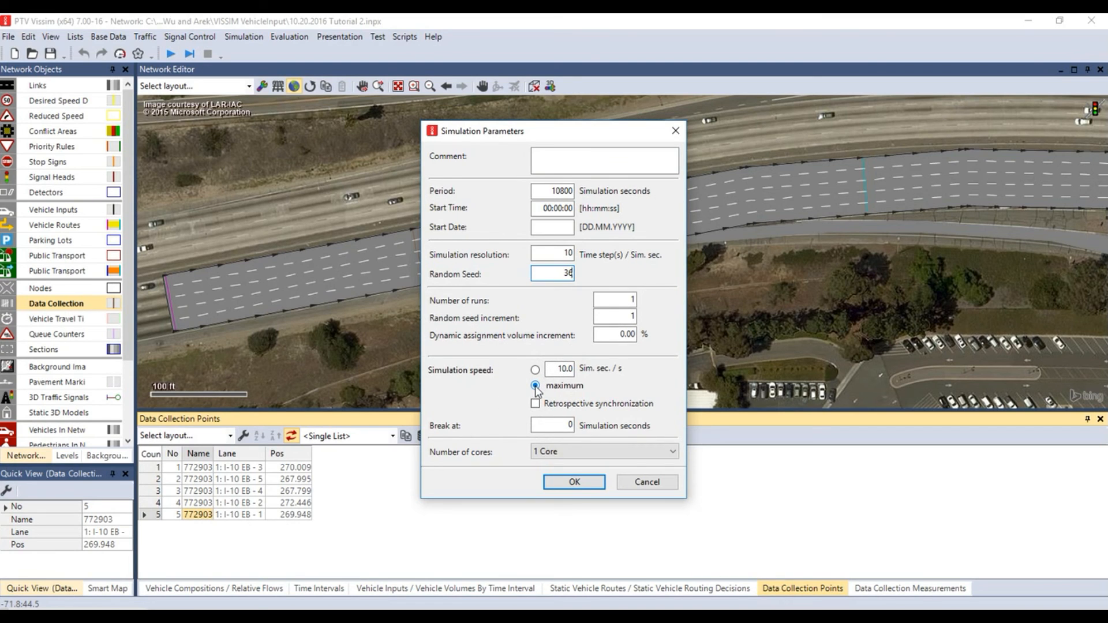
click(547, 454)
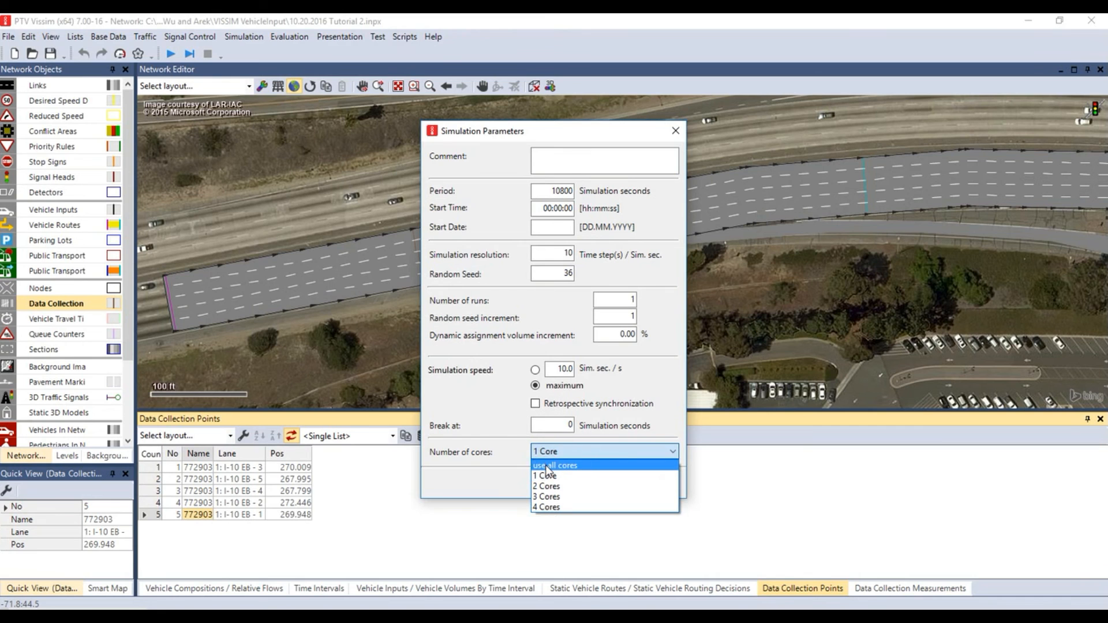
click(548, 465)
click(563, 484)
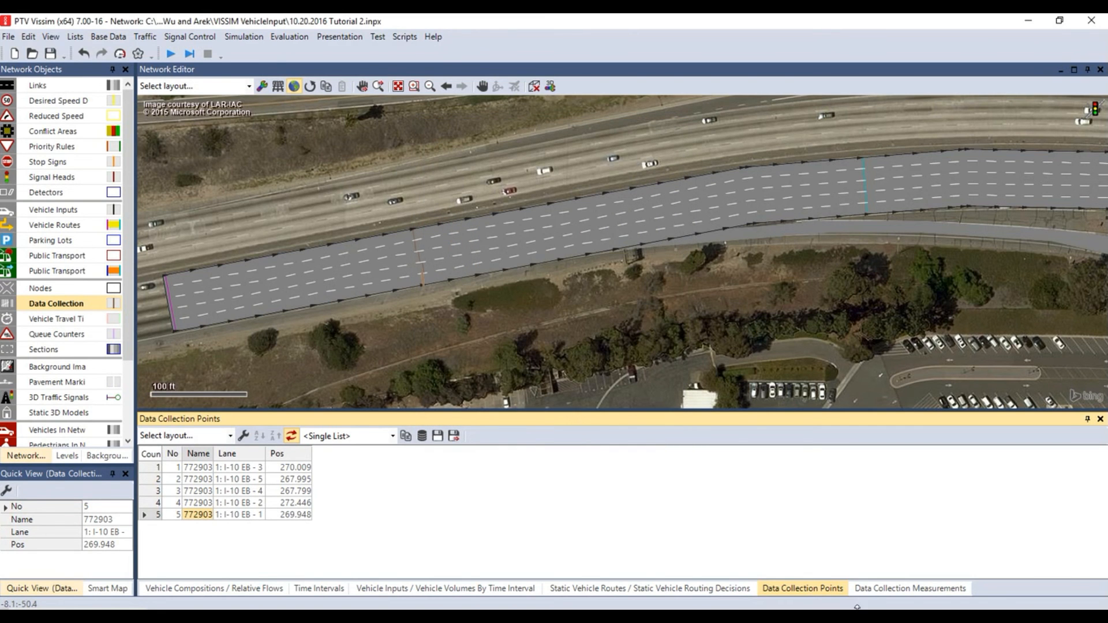
- Enable autosave after simulation for the Data Collection Measurements list and start the continuous simulation, saving the network changes
click(899, 591)
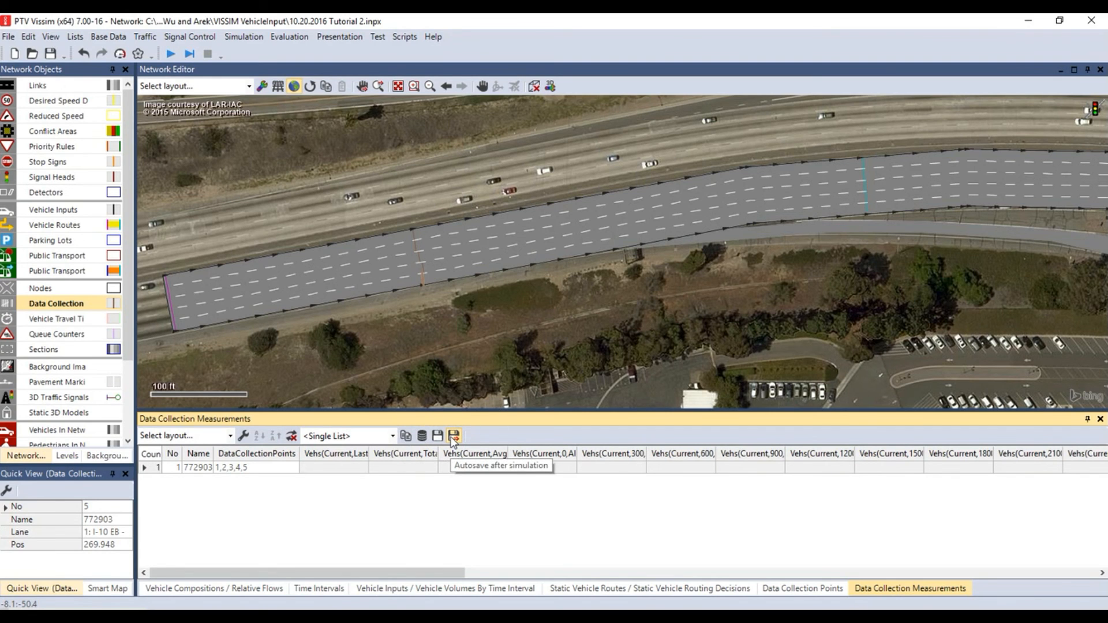
click(171, 54)
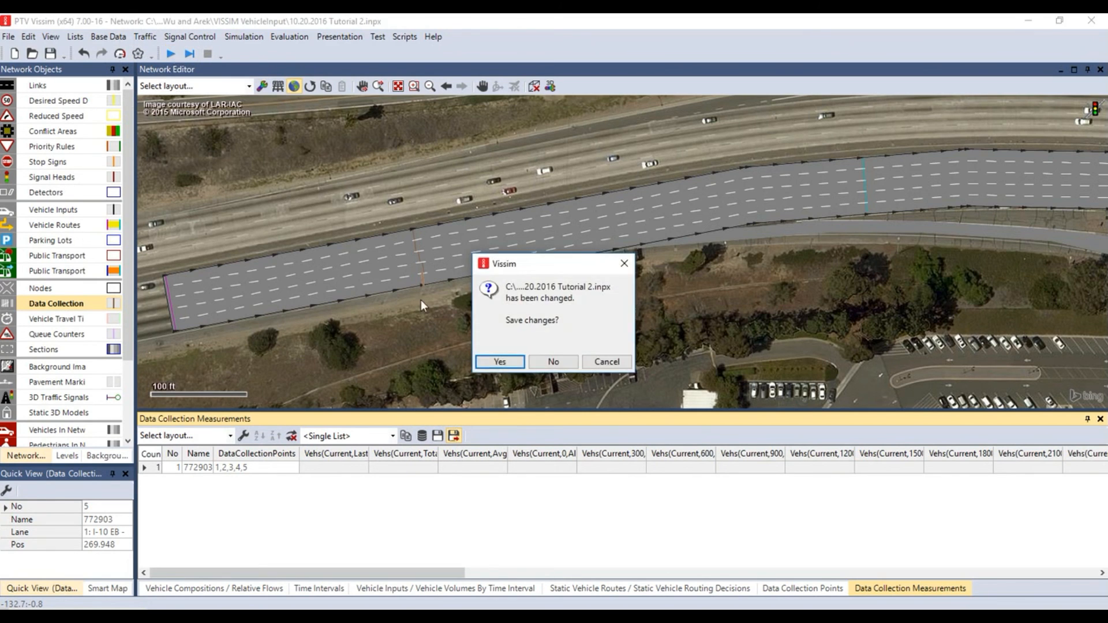
click(500, 362)
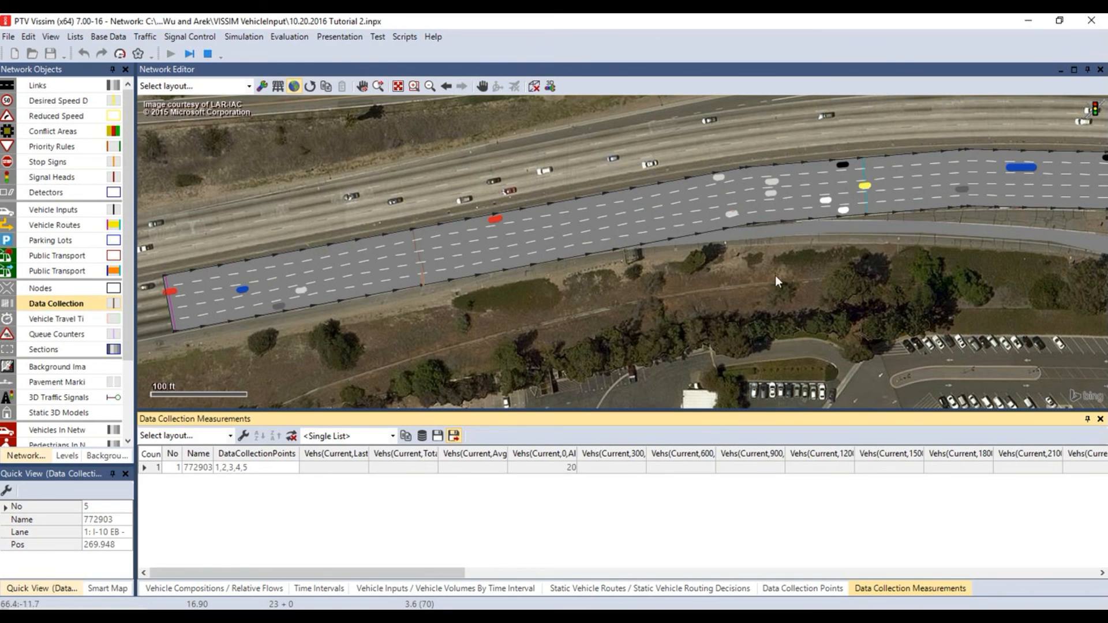
click(812, 303)
scroll(874, 309, down, 1)
drag(874, 310, 632, 327)
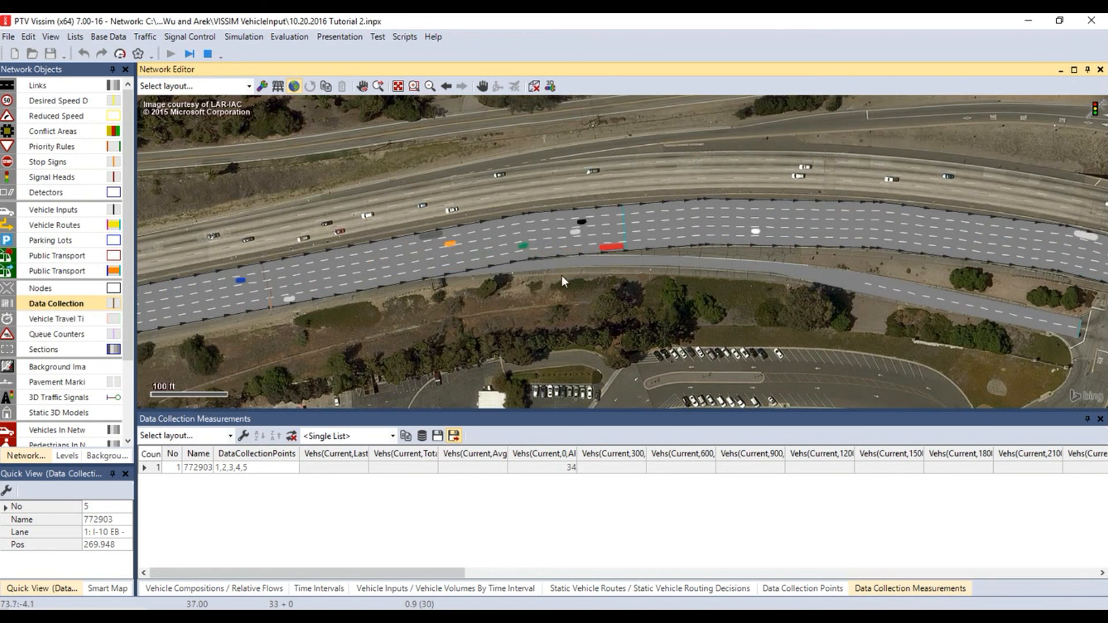